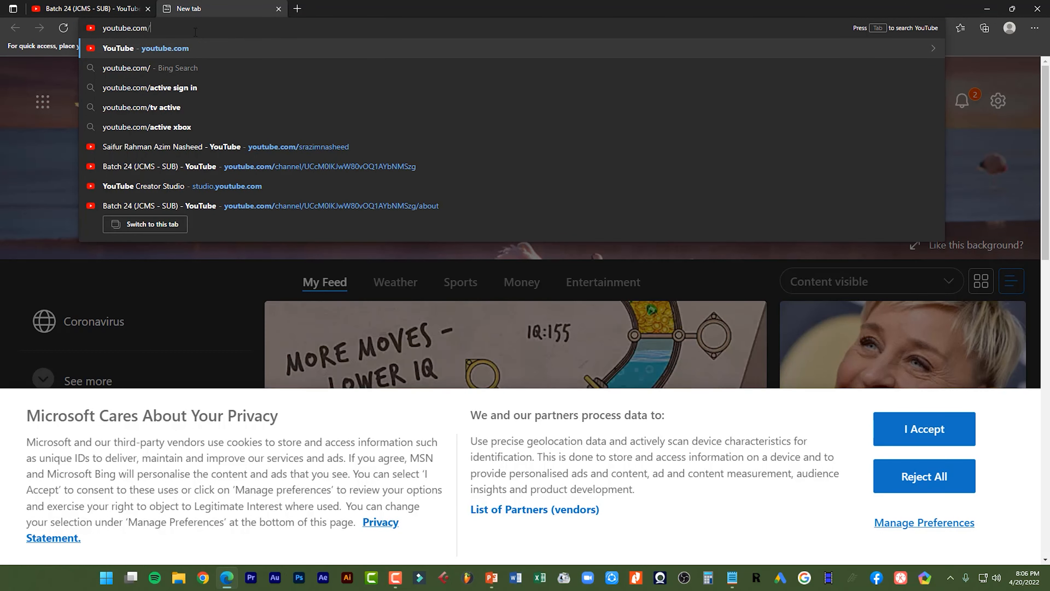
# Open the YouTube channel page youtube.com/techunlimitedbd and look over its home page.
pyautogui.write('techunlimitedbd')
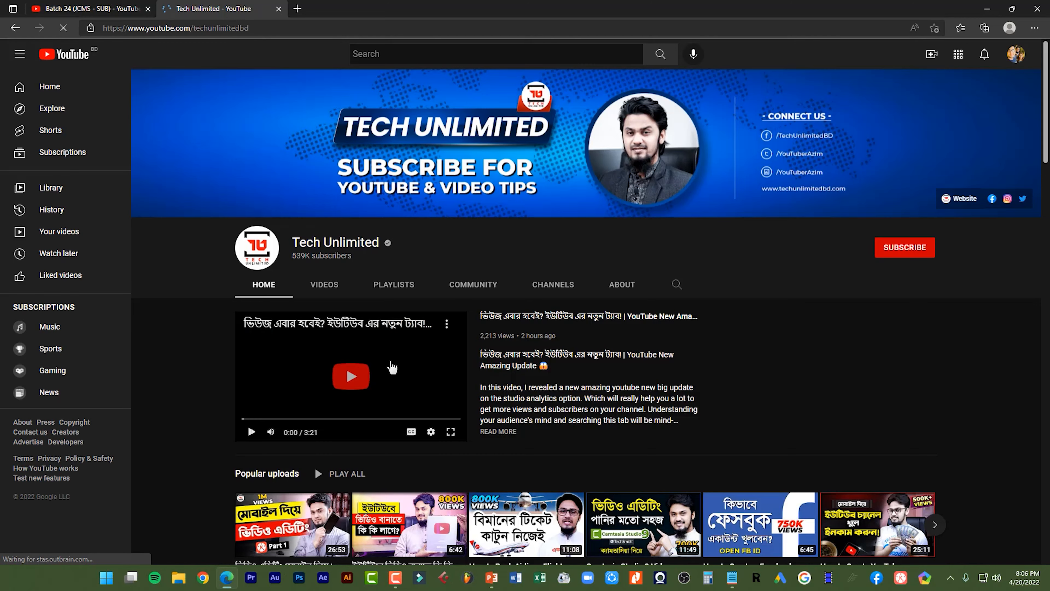
pyautogui.click(372, 375)
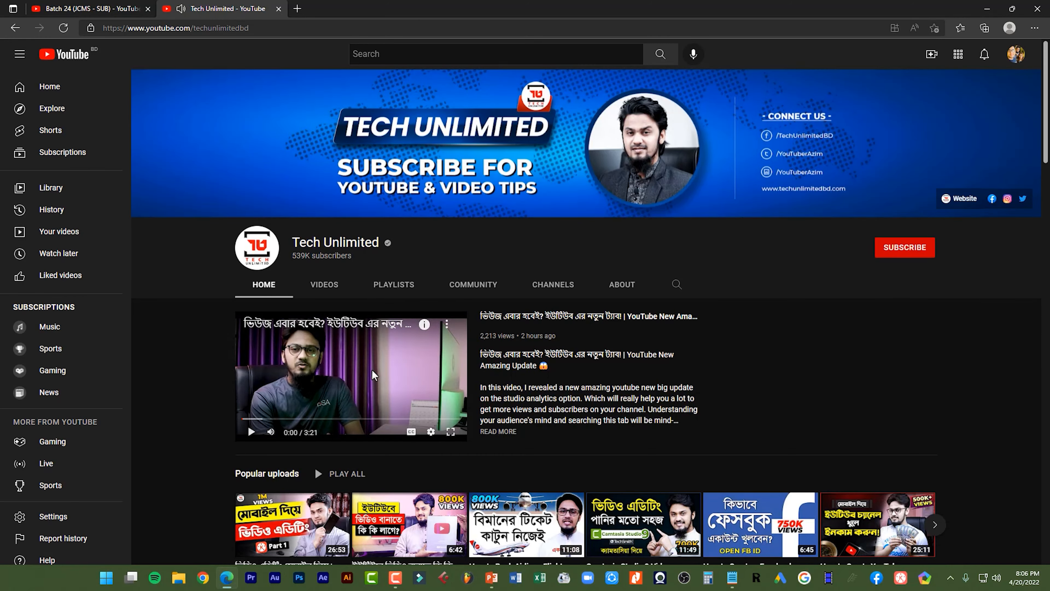
pyautogui.scroll(-14, 373, 375)
pyautogui.scroll(10, 234, 167)
# Compare the Batch 24 (JCMS - SUB) channel page with the Tech Unlimited channel, and close the Tech Unlimited page.
pyautogui.click(131, 4)
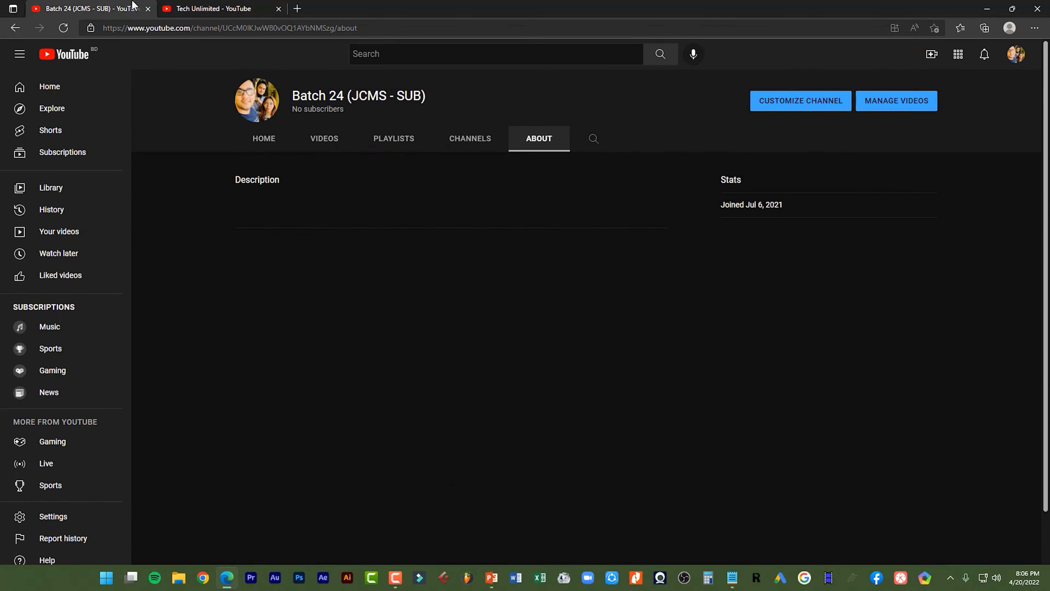
pyautogui.click(178, 6)
pyautogui.scroll(5, 311, 496)
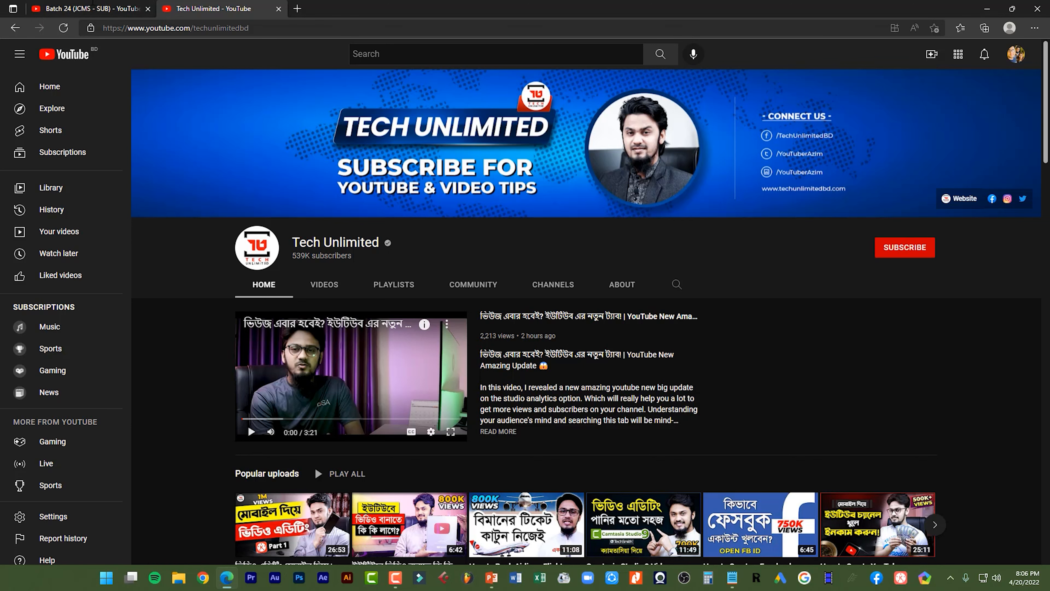
pyautogui.click(99, 4)
pyautogui.click(278, 8)
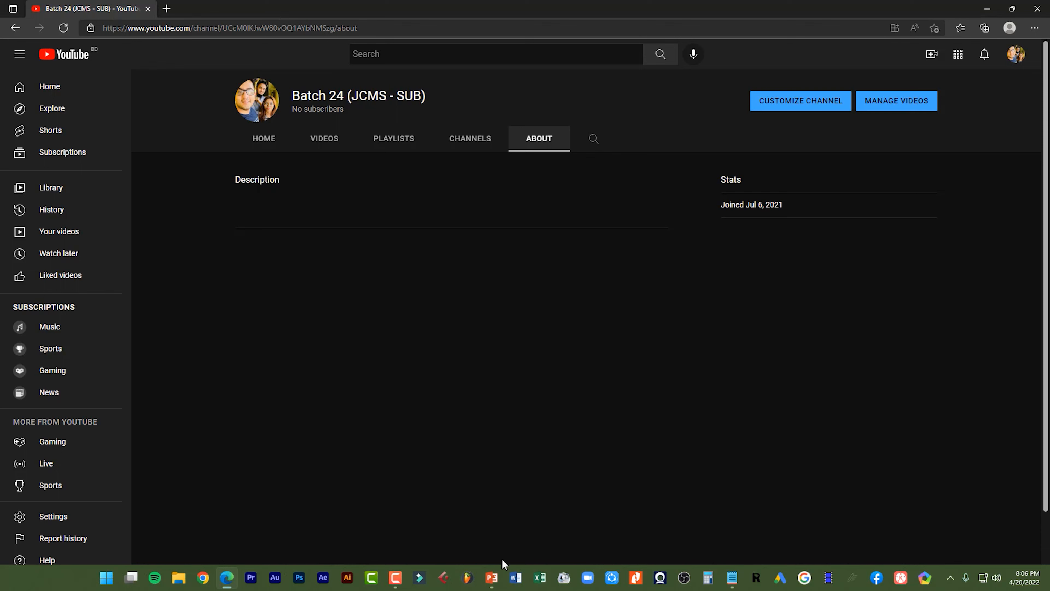
# Switch to the PowerPoint slide show on channel customization, advance past its title slide, and return to the channel page in Edge.
pyautogui.moveTo(502, 559)
pyautogui.click(546, 529)
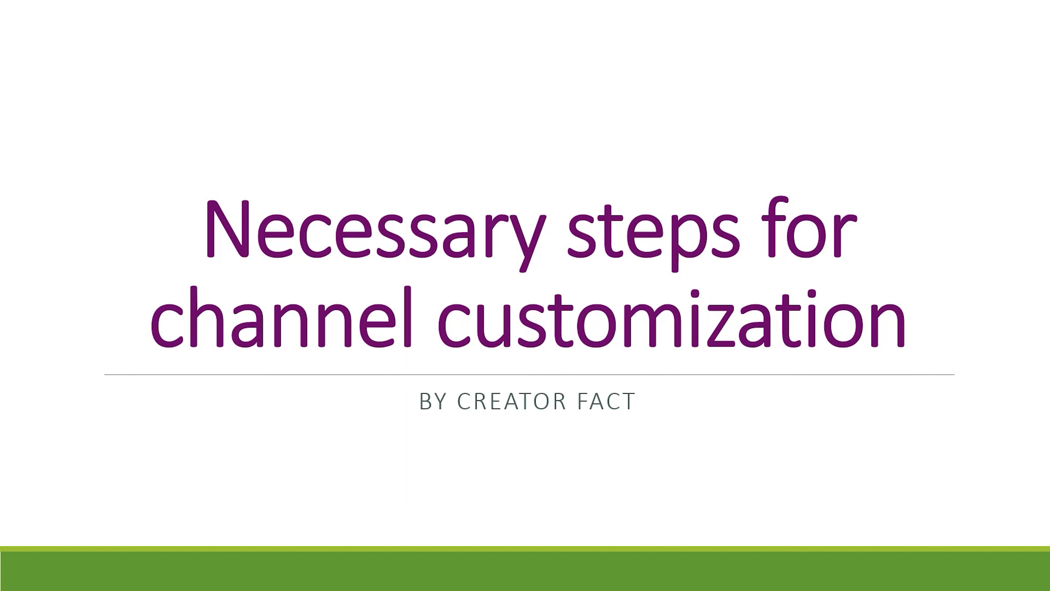
pyautogui.click(843, 419)
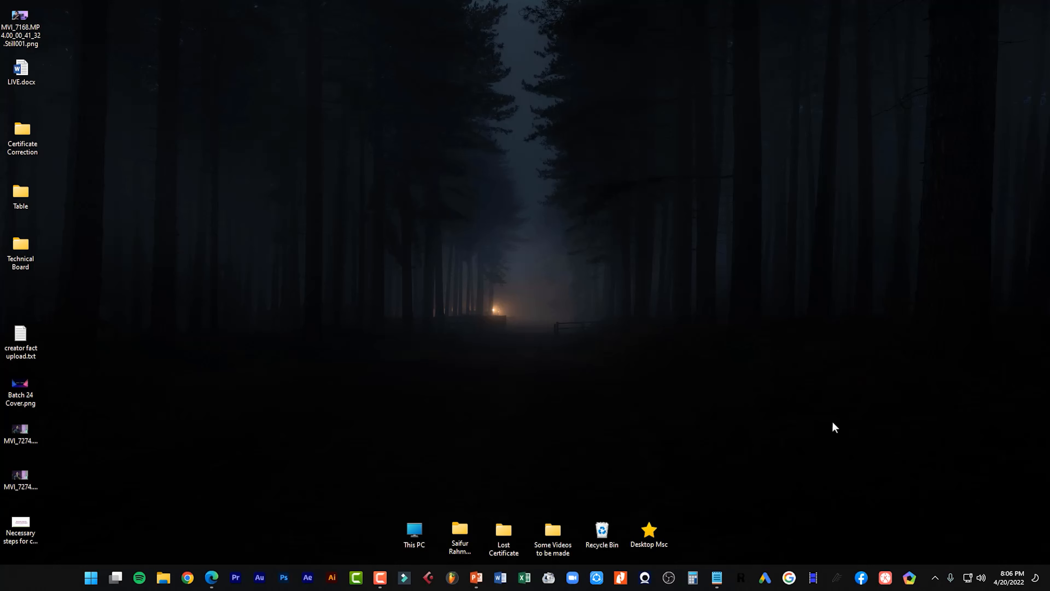
pyautogui.click(211, 578)
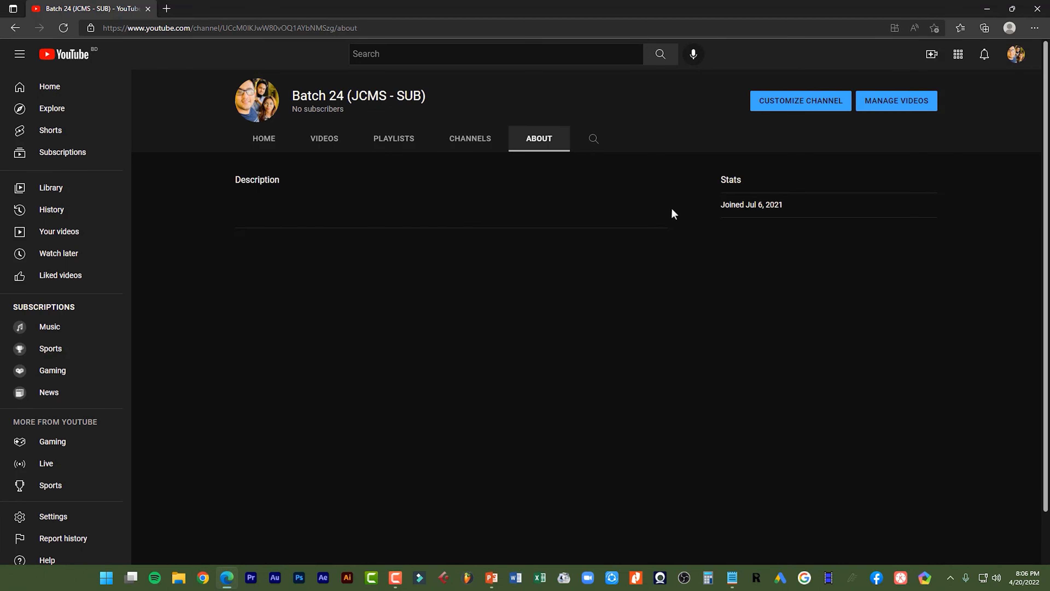
# Open the channel customization page for Batch 24 (JCMS - SUB) in YouTube Studio.
pyautogui.click(805, 108)
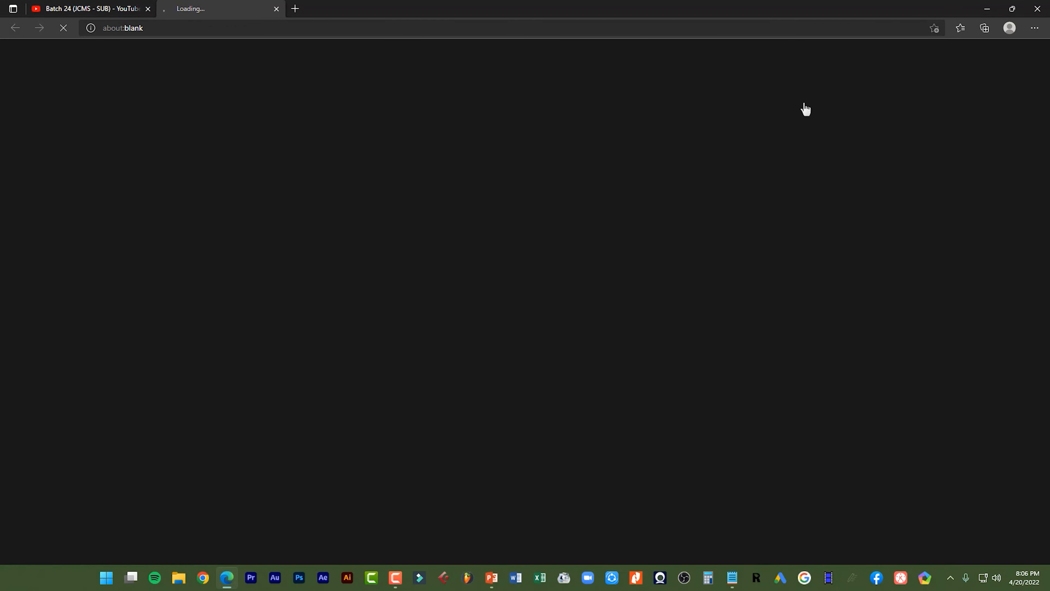
pyautogui.click(278, 10)
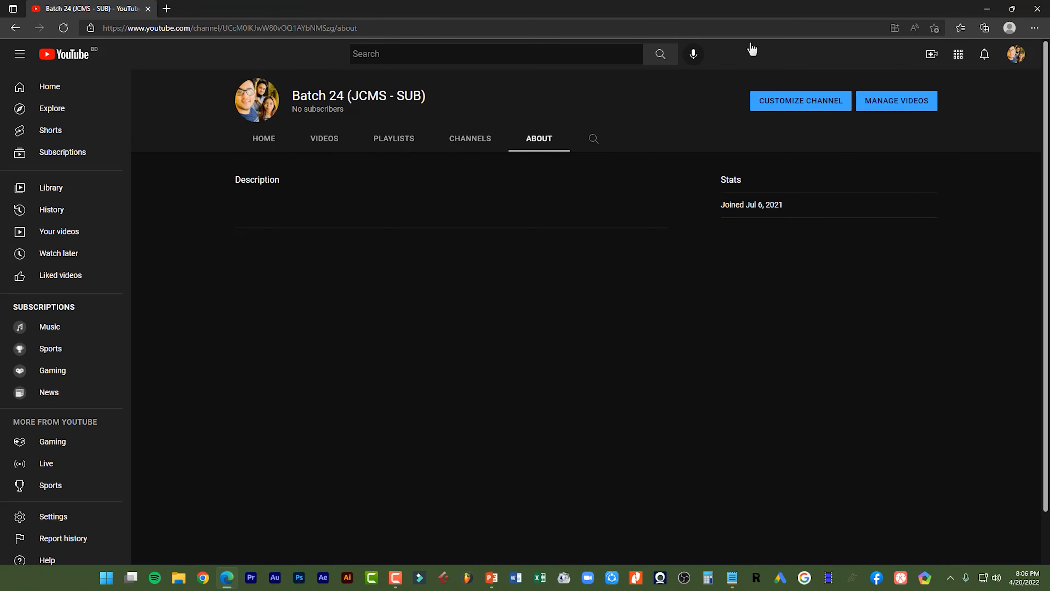
pyautogui.click(1024, 62)
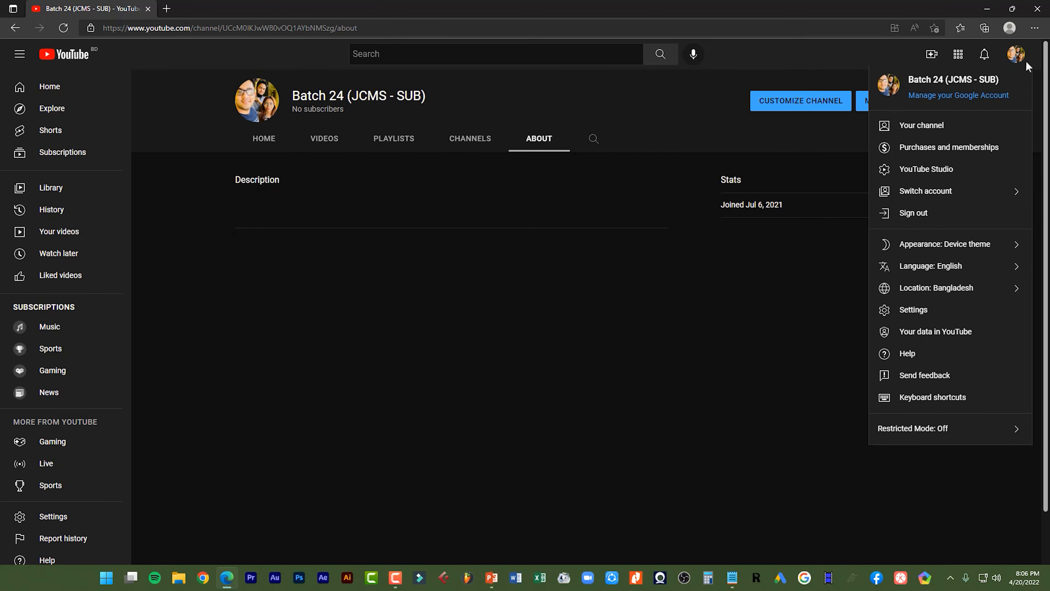
pyautogui.click(939, 176)
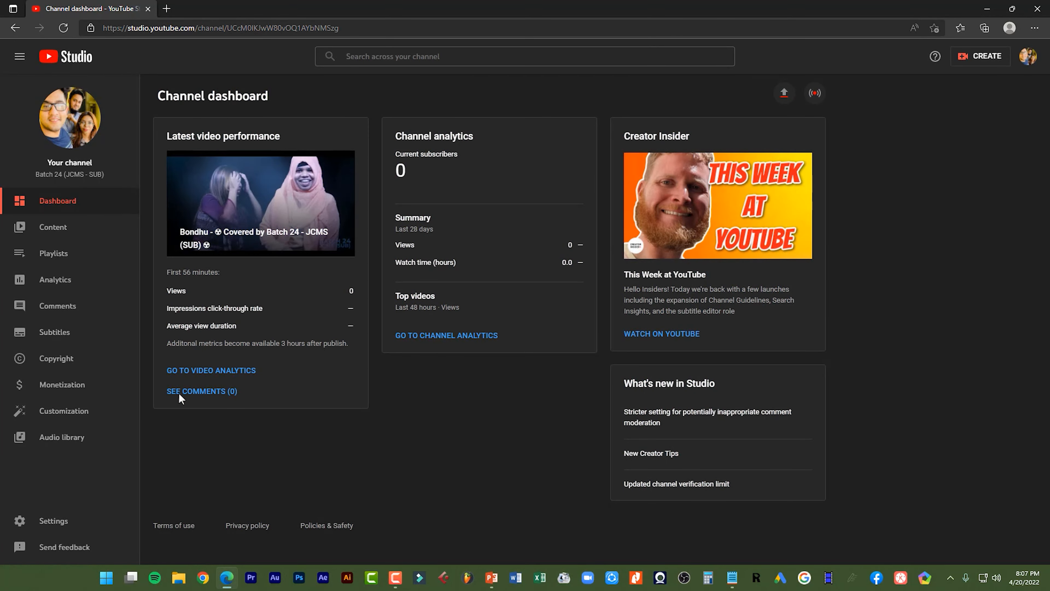
pyautogui.click(69, 420)
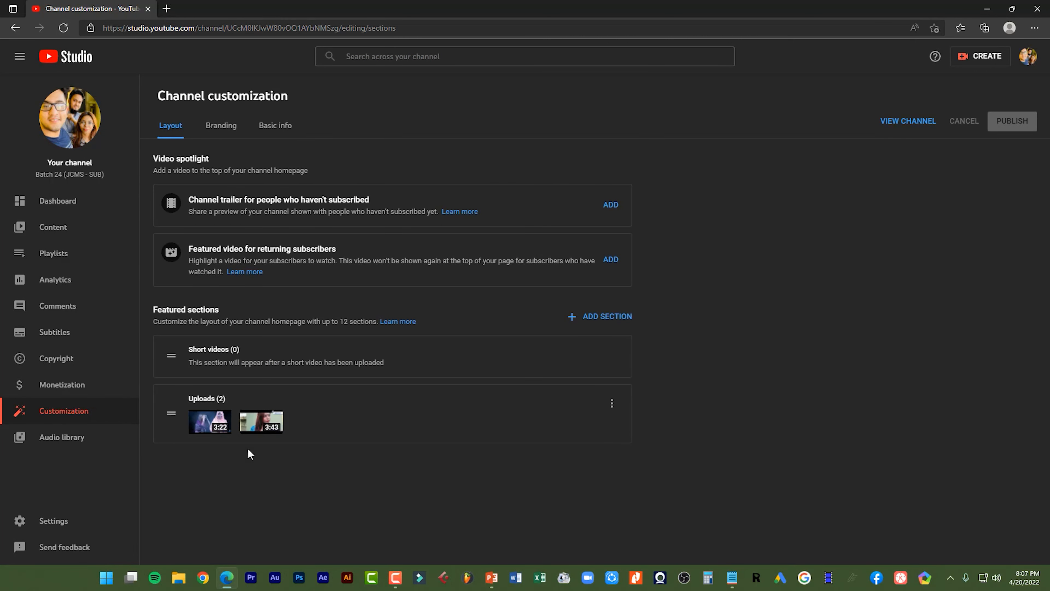
# Upload Batch 24 Cover.png from the Desktop as the channel's banner image, accepting the default crop.
pyautogui.click(220, 129)
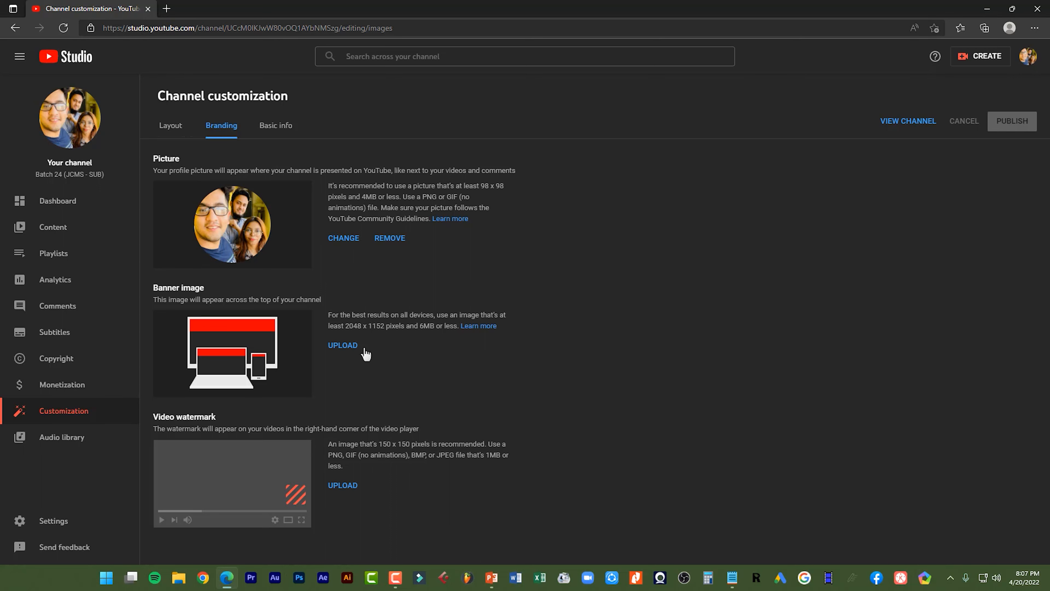
pyautogui.click(347, 345)
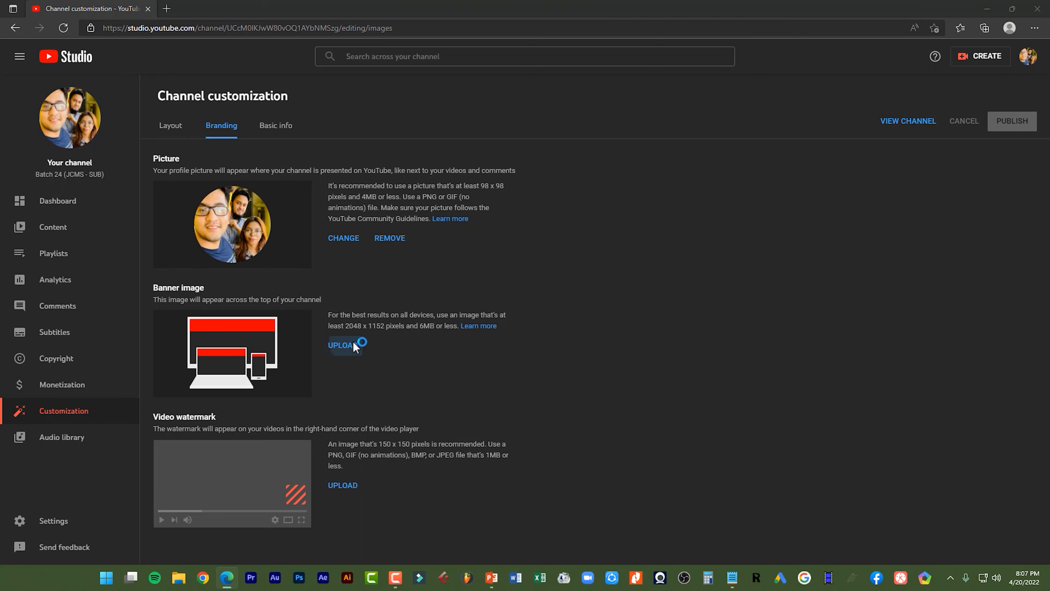
pyautogui.click(64, 189)
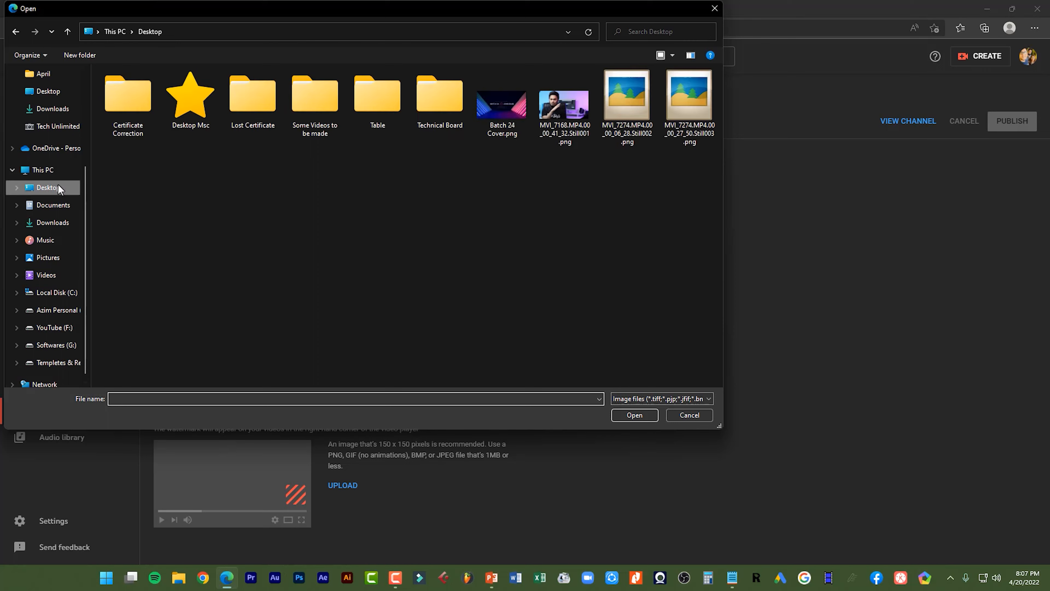
pyautogui.click(503, 111)
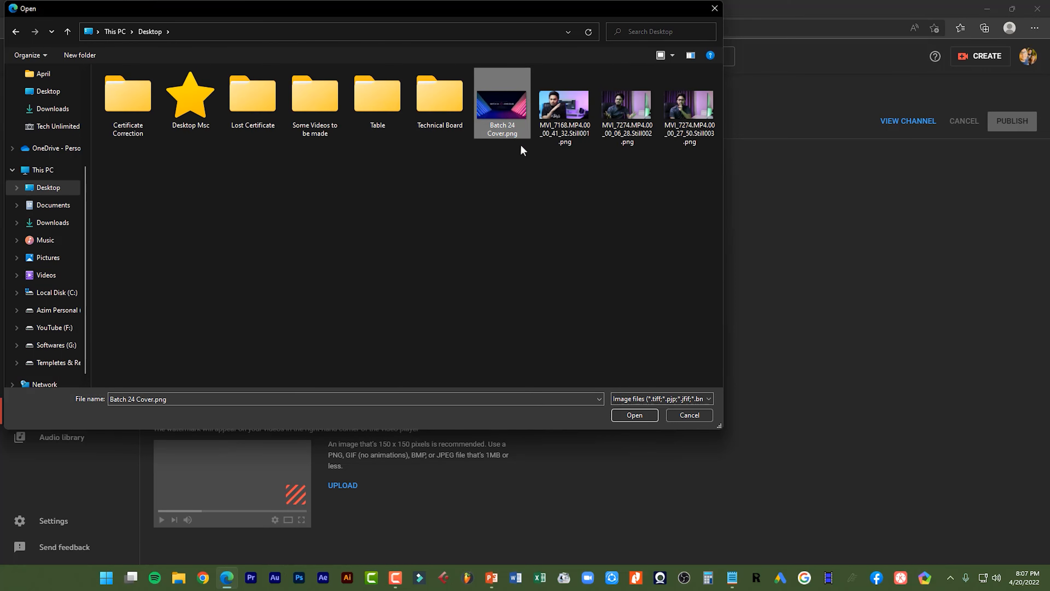
pyautogui.click(647, 416)
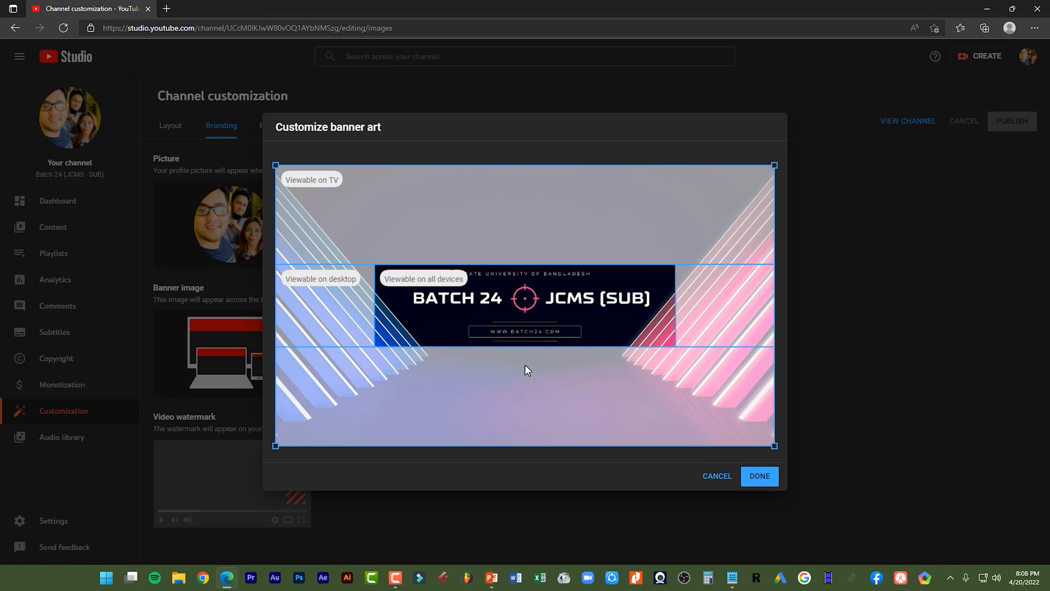
pyautogui.click(768, 485)
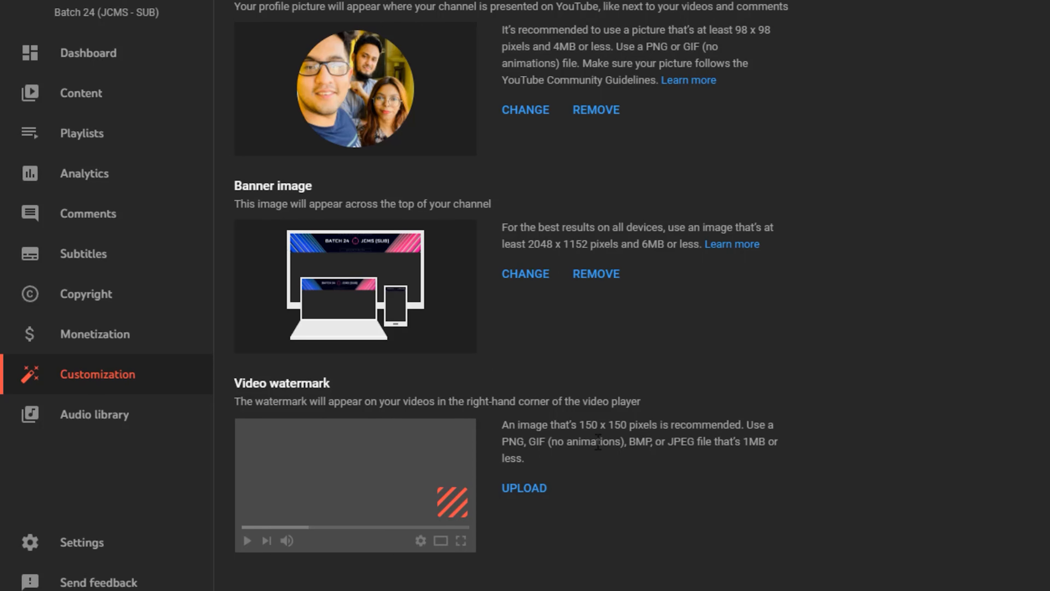
# Add Tech Unlimited Logo new 2020 HD .png from the YouTube (F:) drive as the video watermark and publish the branding changes.
pyautogui.click(524, 488)
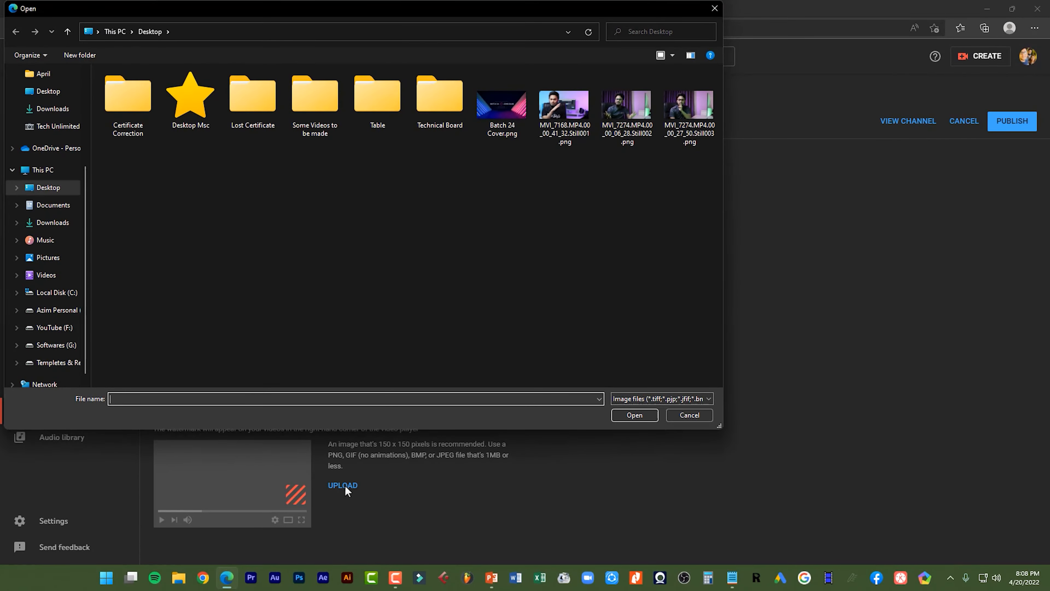
pyautogui.click(54, 327)
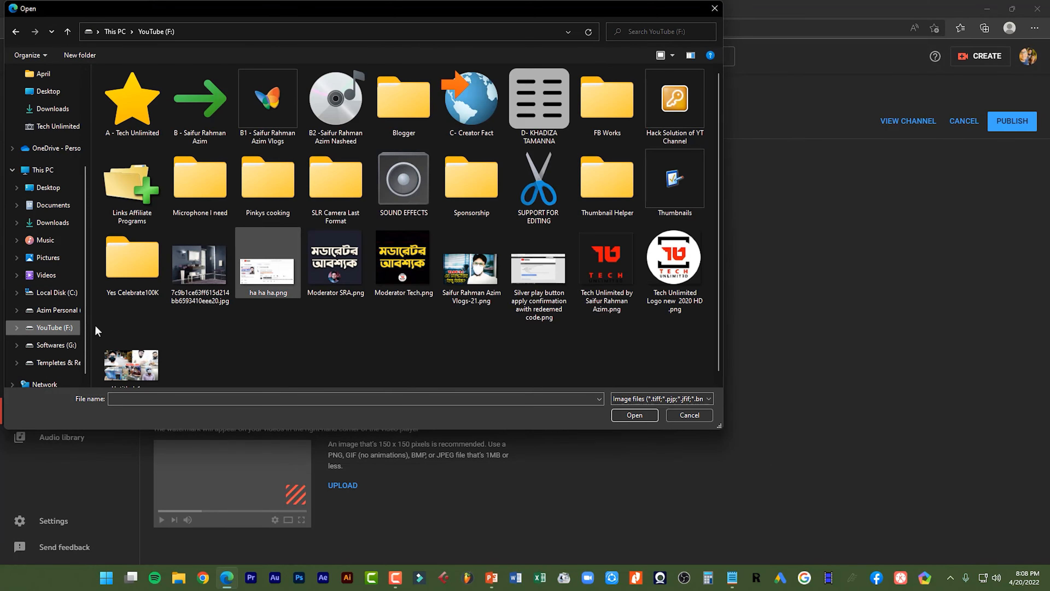
pyautogui.click(675, 265)
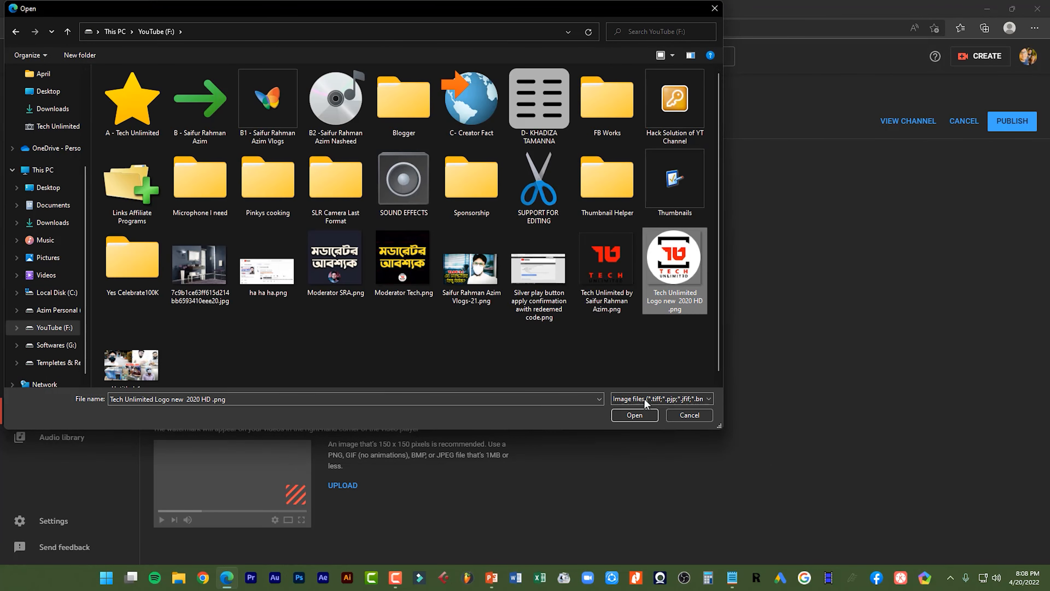
pyautogui.click(635, 415)
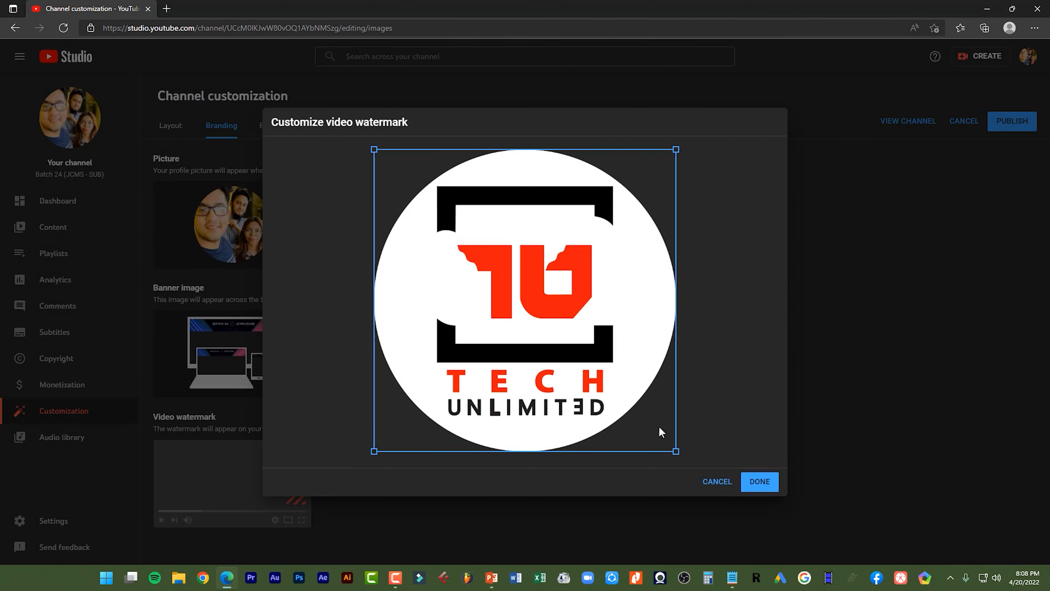
pyautogui.click(759, 481)
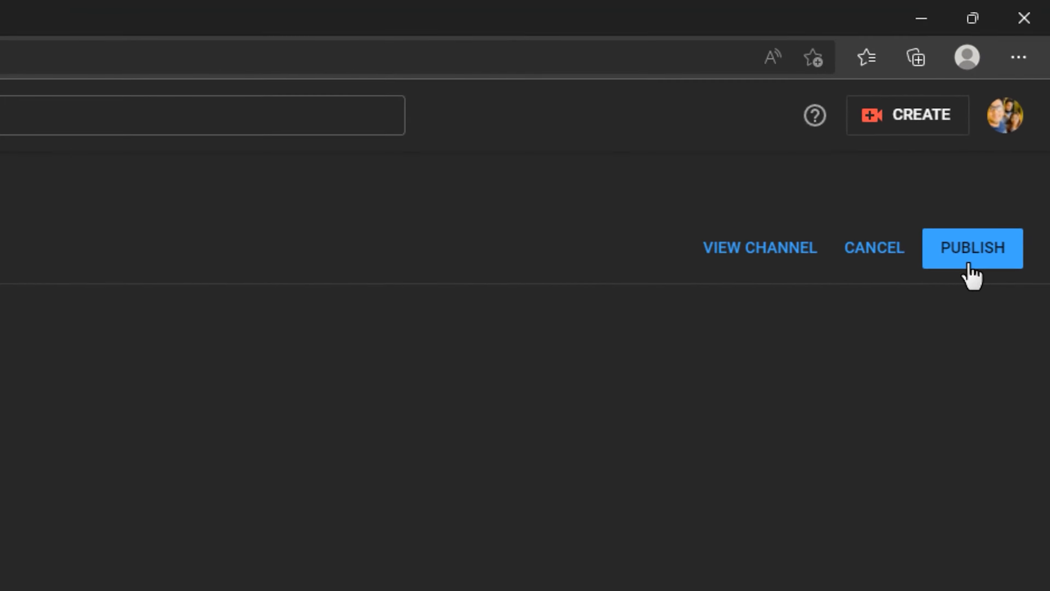
pyautogui.click(968, 248)
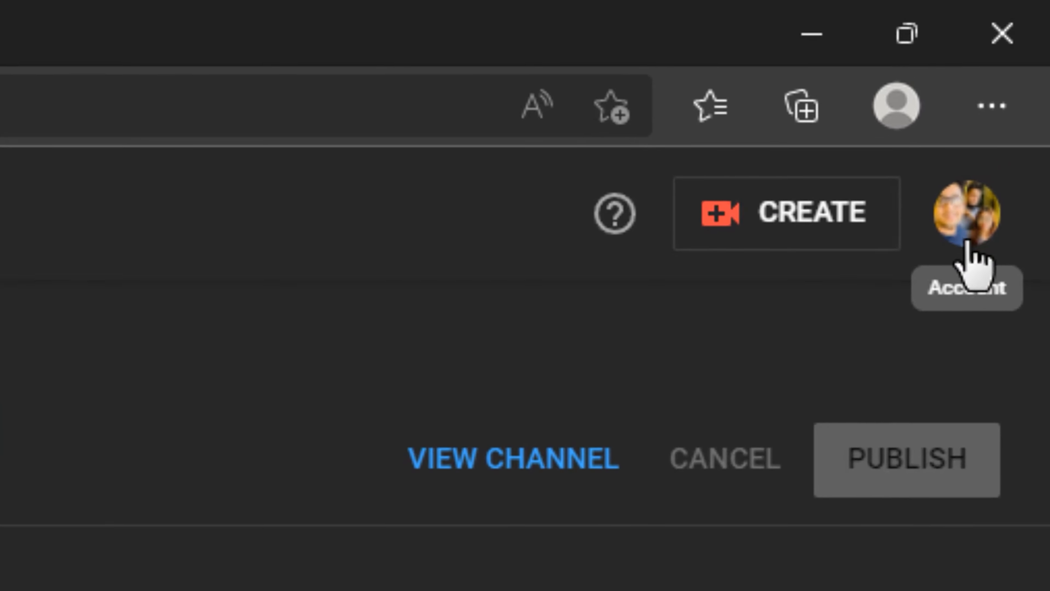
# View the published channel page in a separate browser tab, and return to the branding settings in YouTube Studio.
pyautogui.click(969, 248)
pyautogui.rightClick(550, 463)
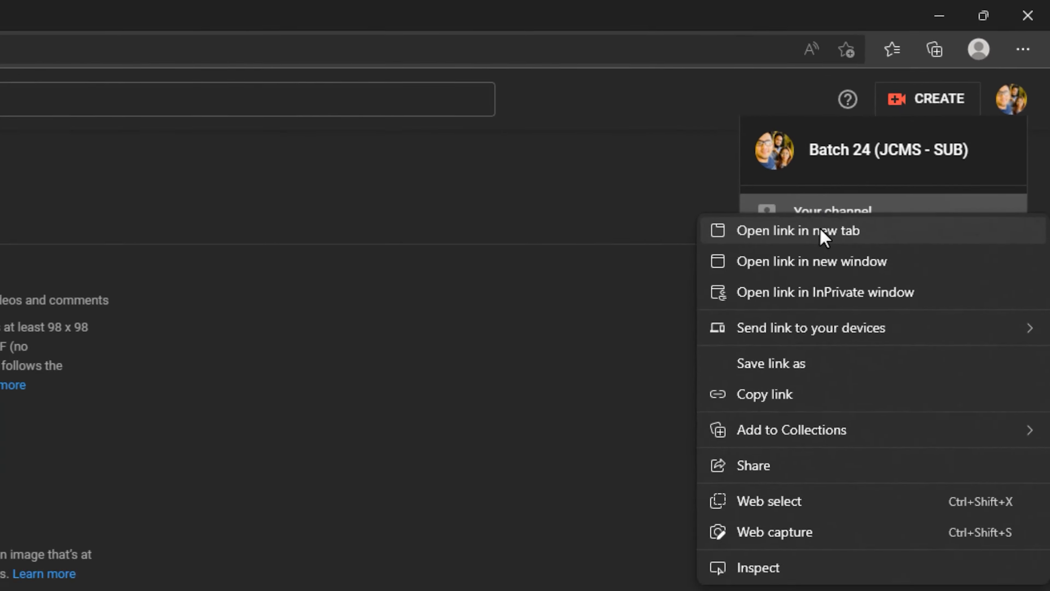
pyautogui.click(823, 232)
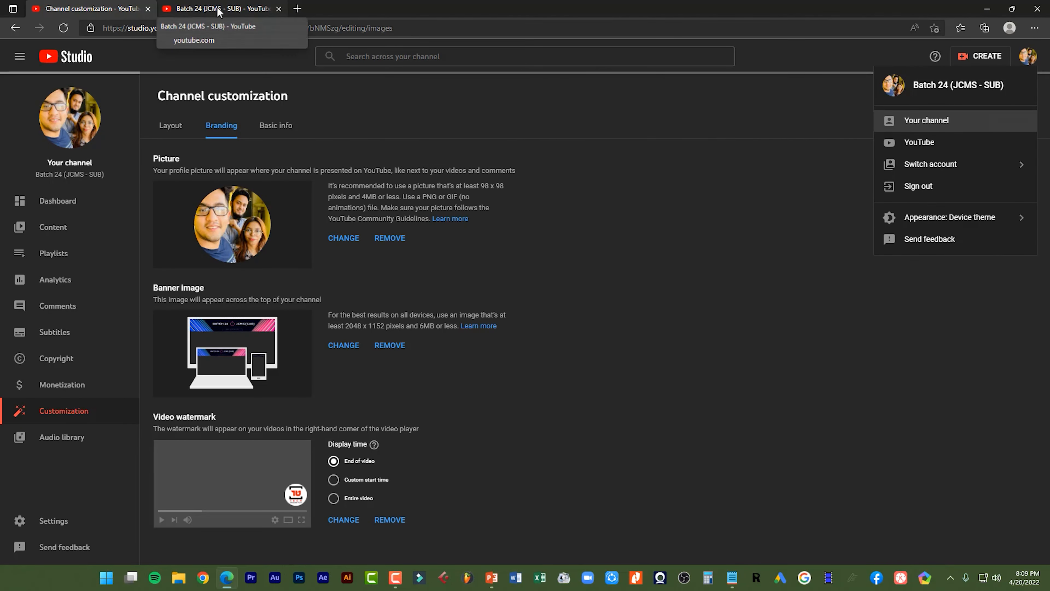
pyautogui.click(219, 10)
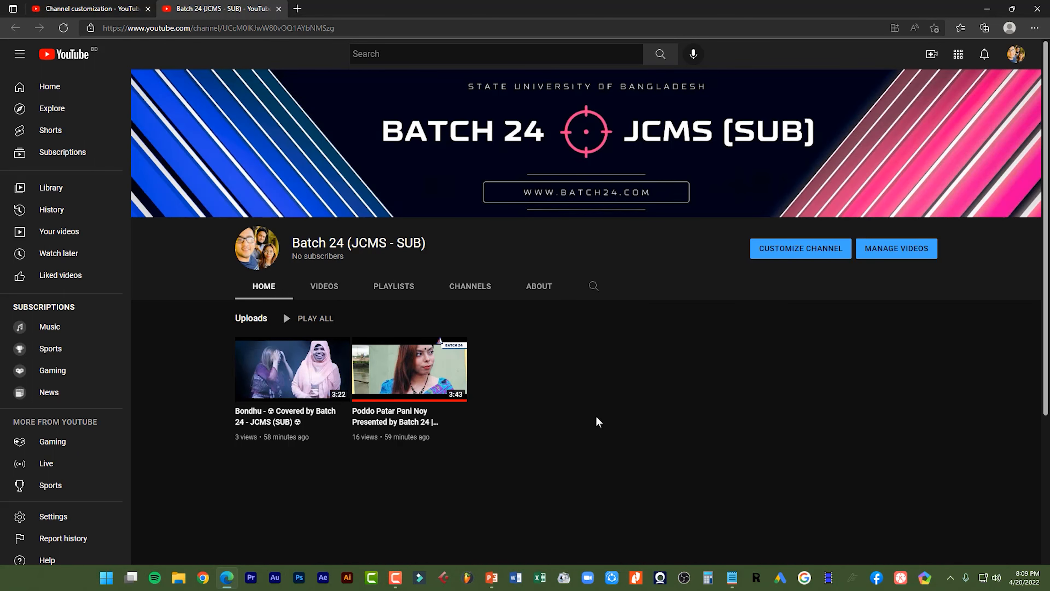
pyautogui.click(117, 6)
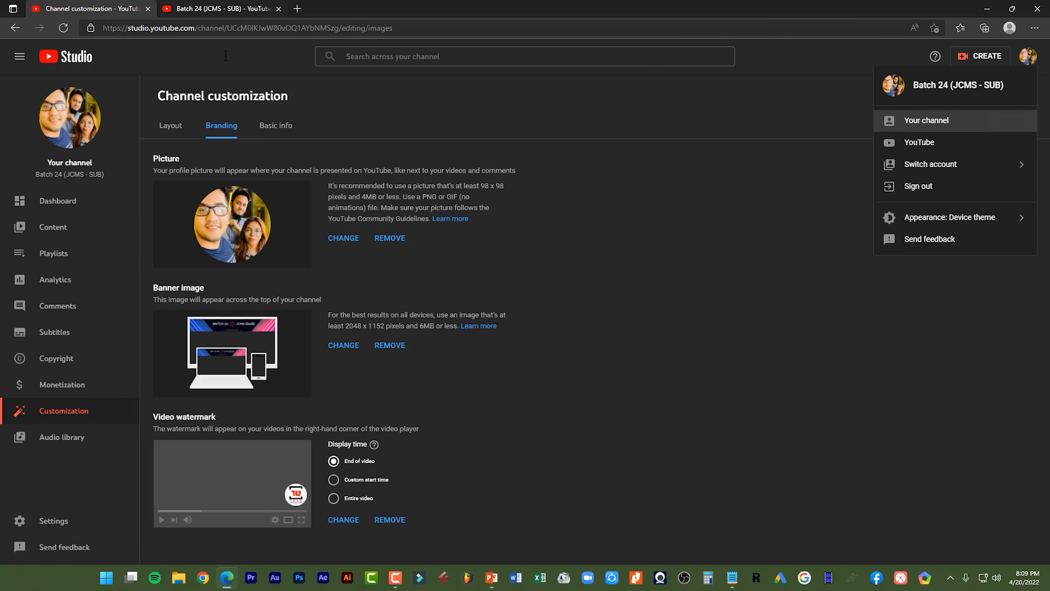
pyautogui.click(715, 299)
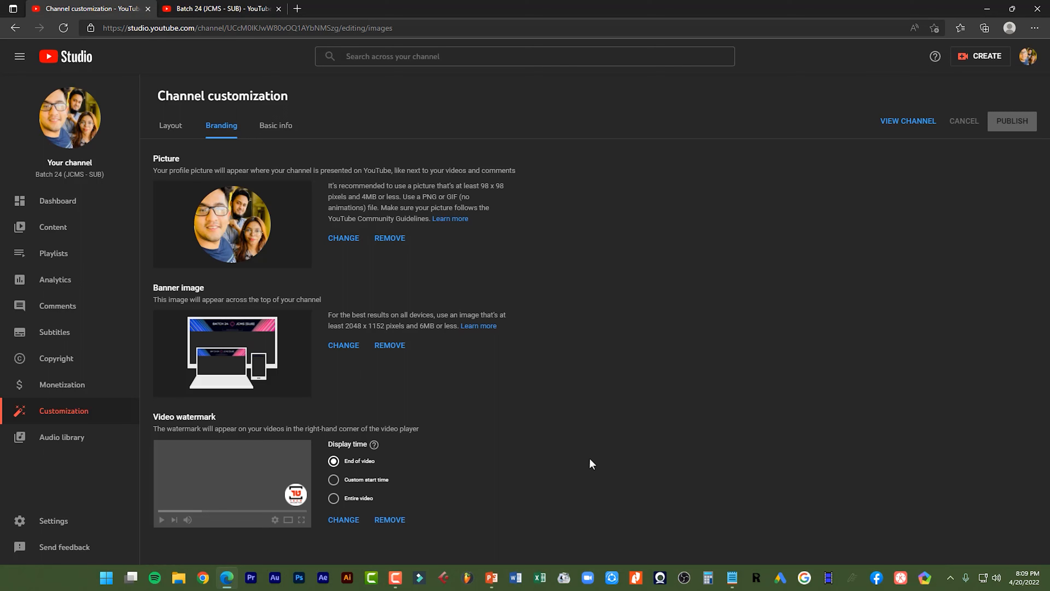
# Switch to the PowerPoint slide show, advance to the Step # 02 Create Video Playlist slide, and return to YouTube Studio in Edge.
pyautogui.moveTo(492, 577)
pyautogui.click(550, 517)
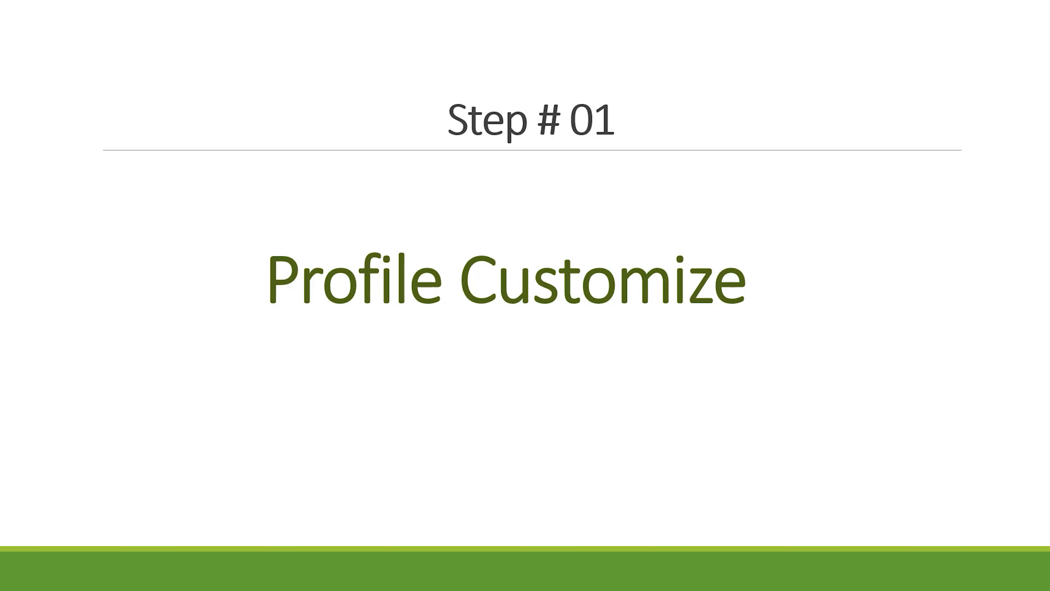
pyautogui.click(702, 478)
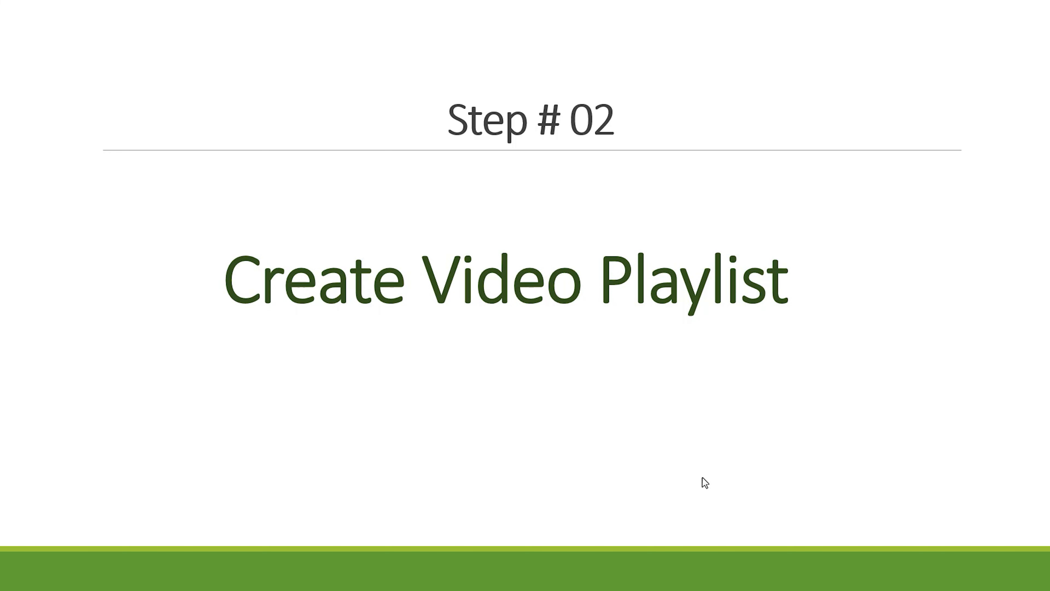
pyautogui.hotkey('alt', 'Tab')
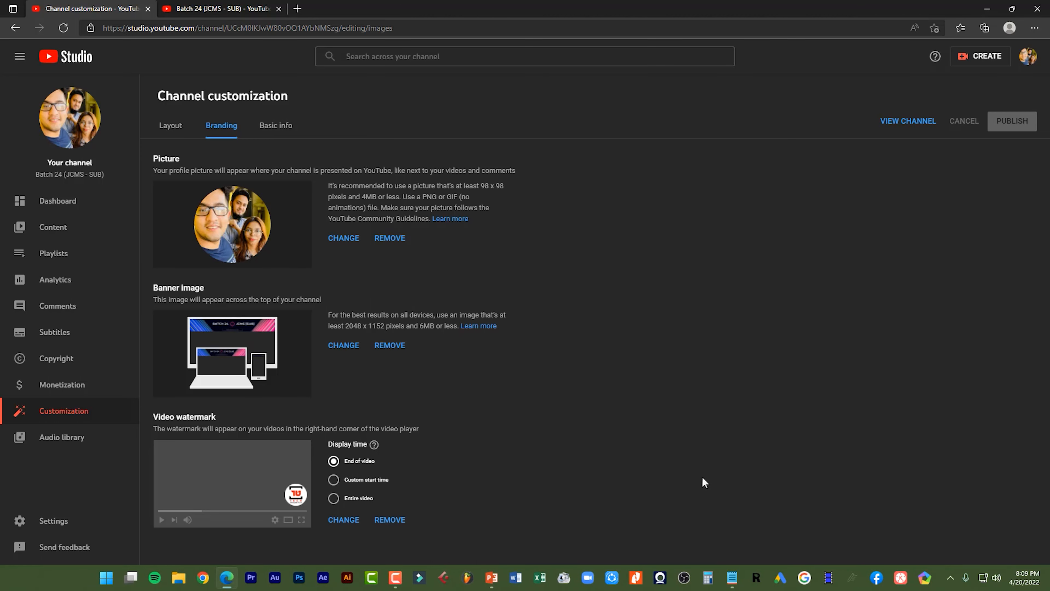
# Create a new public playlist titled Assignment in the channel's playlists.
pyautogui.click(69, 264)
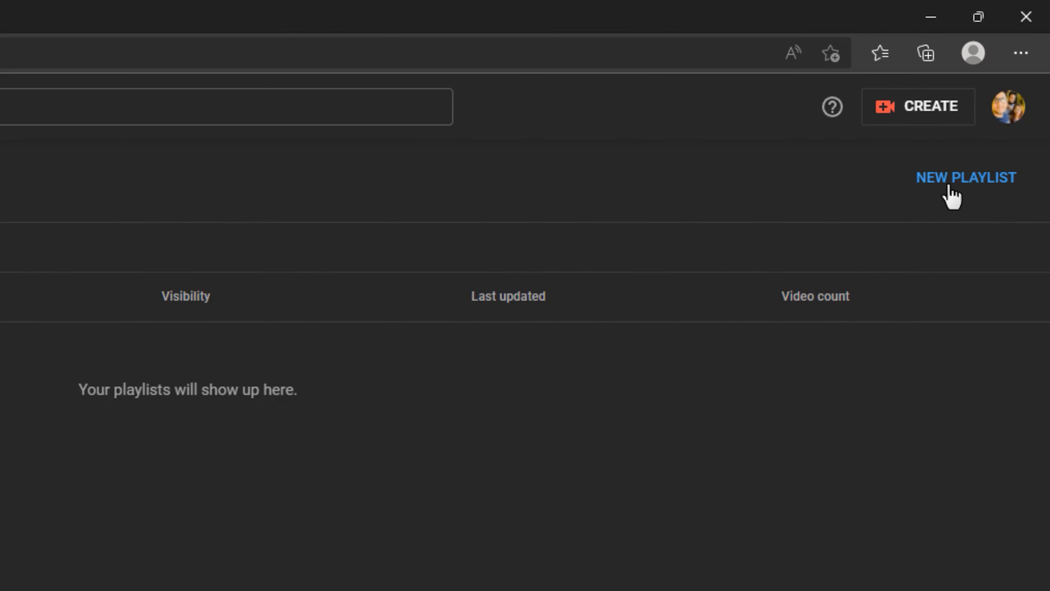
pyautogui.click(949, 188)
pyautogui.click(674, 243)
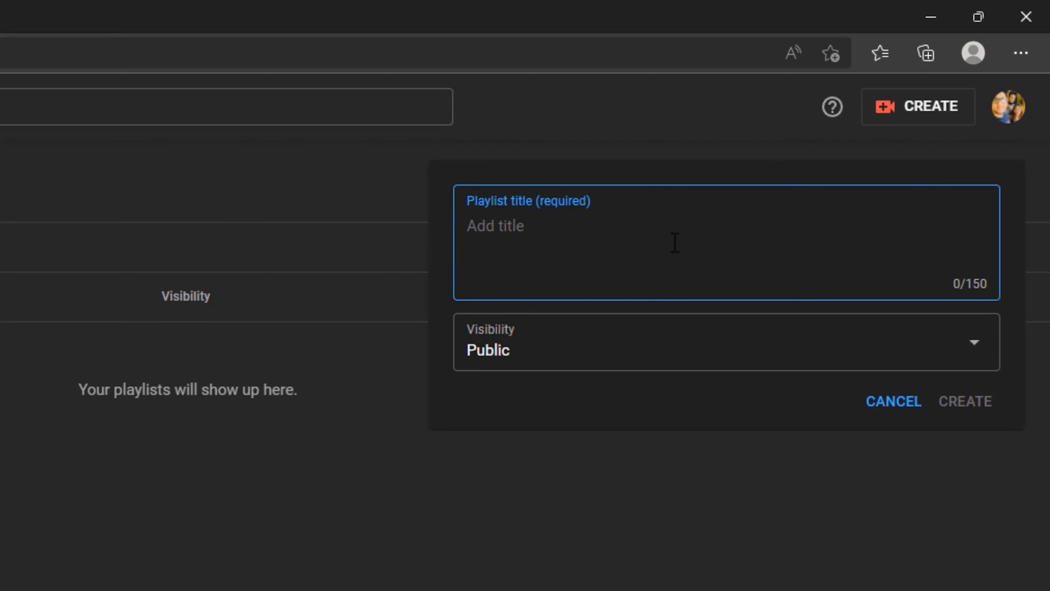
pyautogui.write('As')
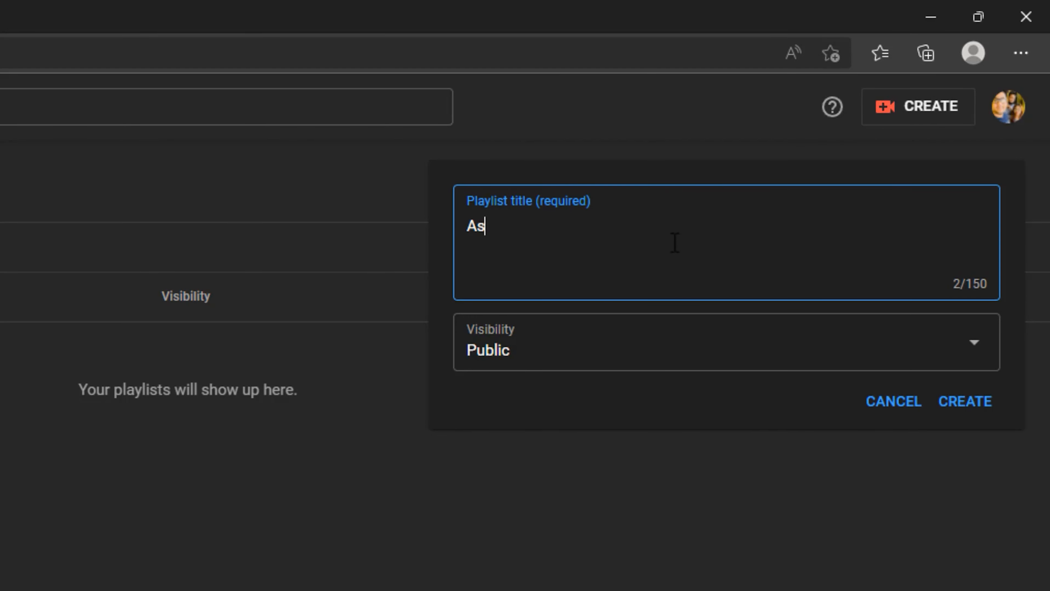
pyautogui.write('signment')
pyautogui.press('BackSpace')
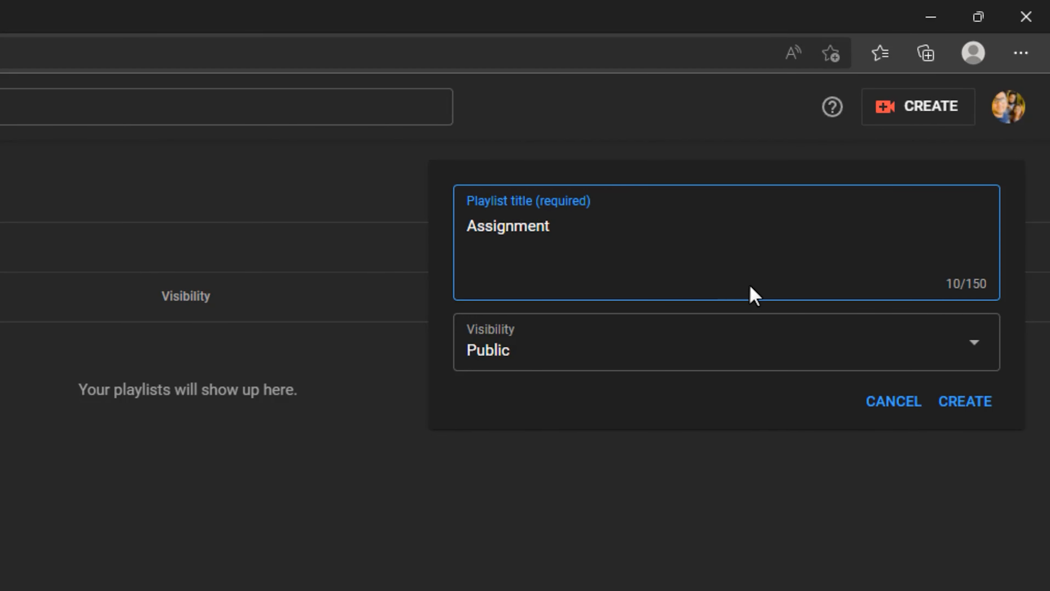
pyautogui.click(963, 409)
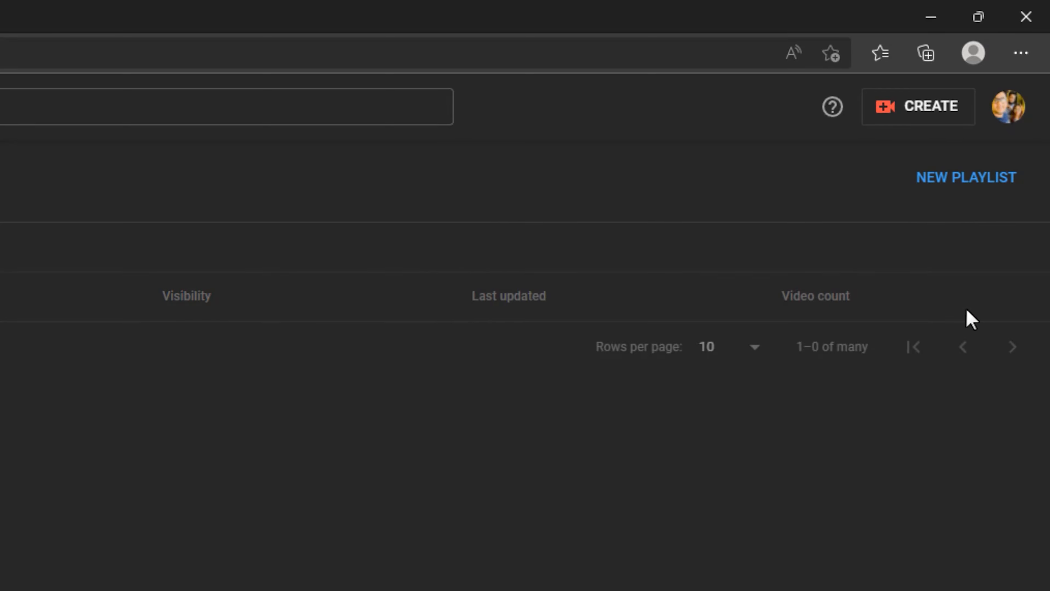
# Create a second public playlist titled Cover Song.
pyautogui.click(966, 176)
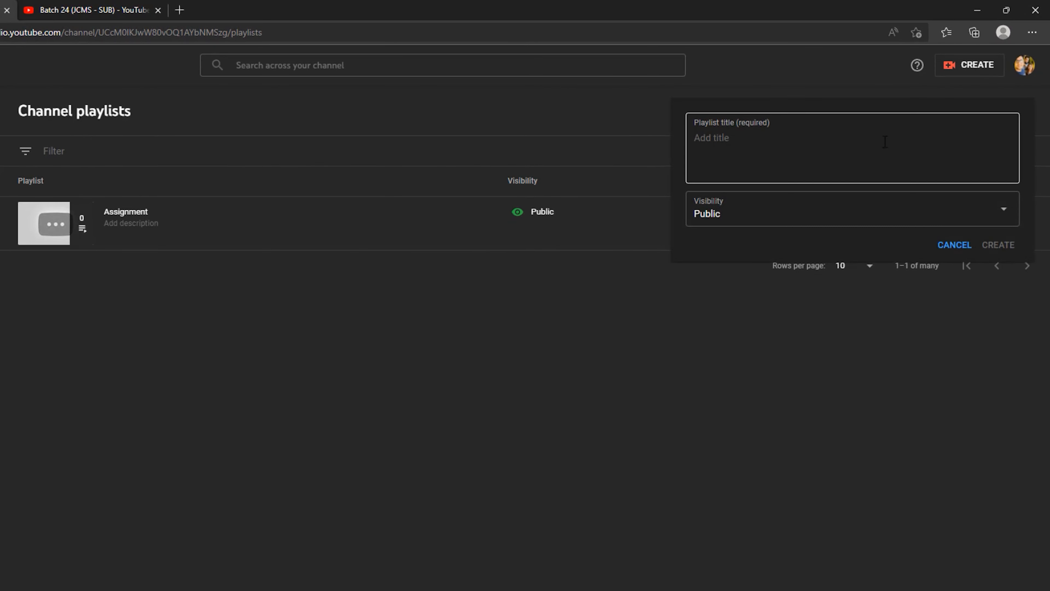
pyautogui.click(845, 152)
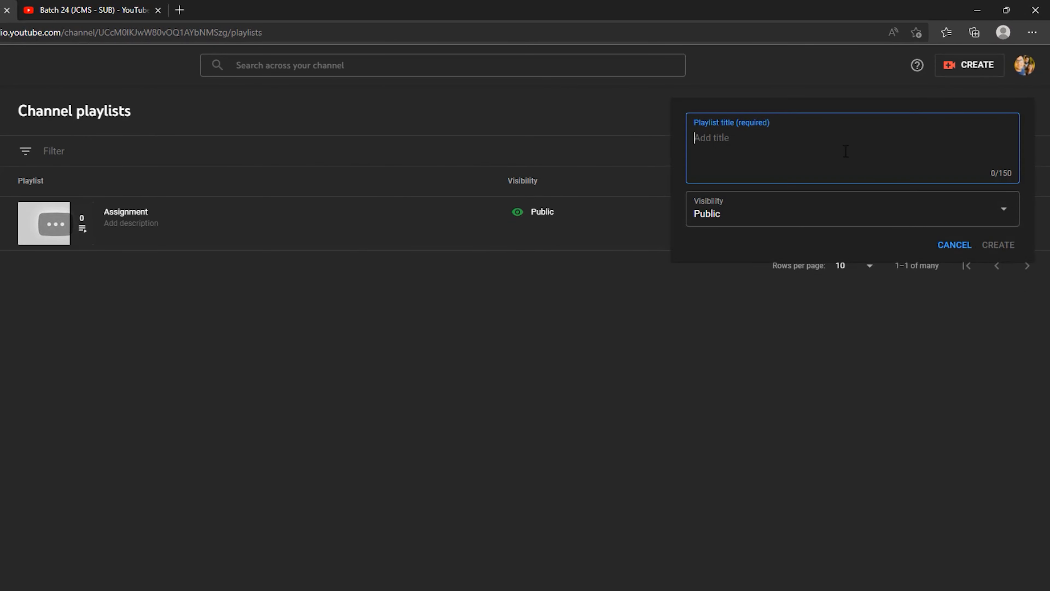
pyautogui.write('Cover Song')
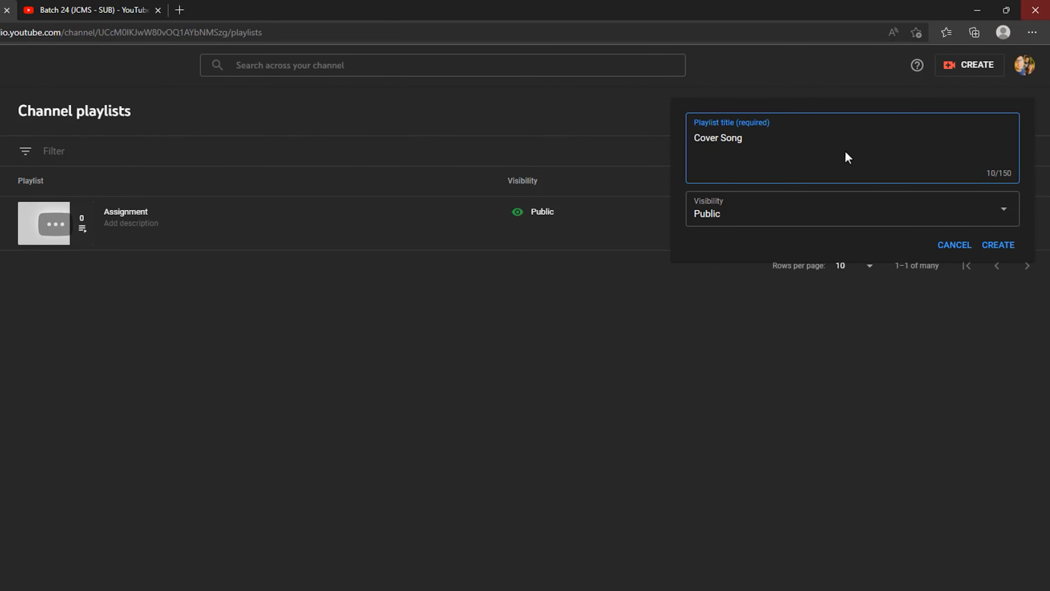
pyautogui.click(997, 244)
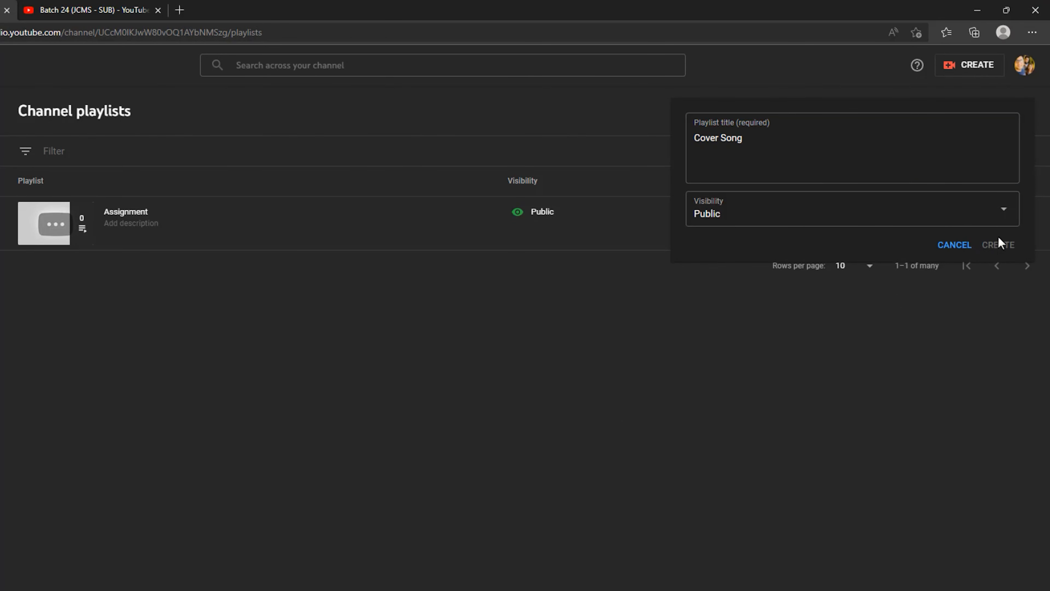
# Create a third public playlist titled News.
pyautogui.click(1007, 107)
pyautogui.click(859, 151)
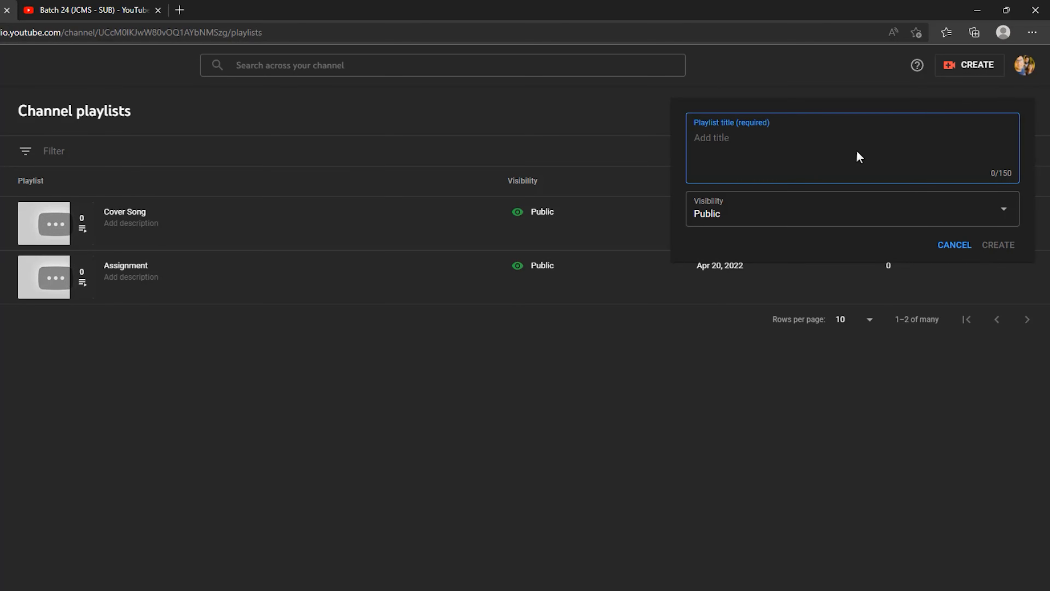
pyautogui.write('News')
pyautogui.click(1005, 246)
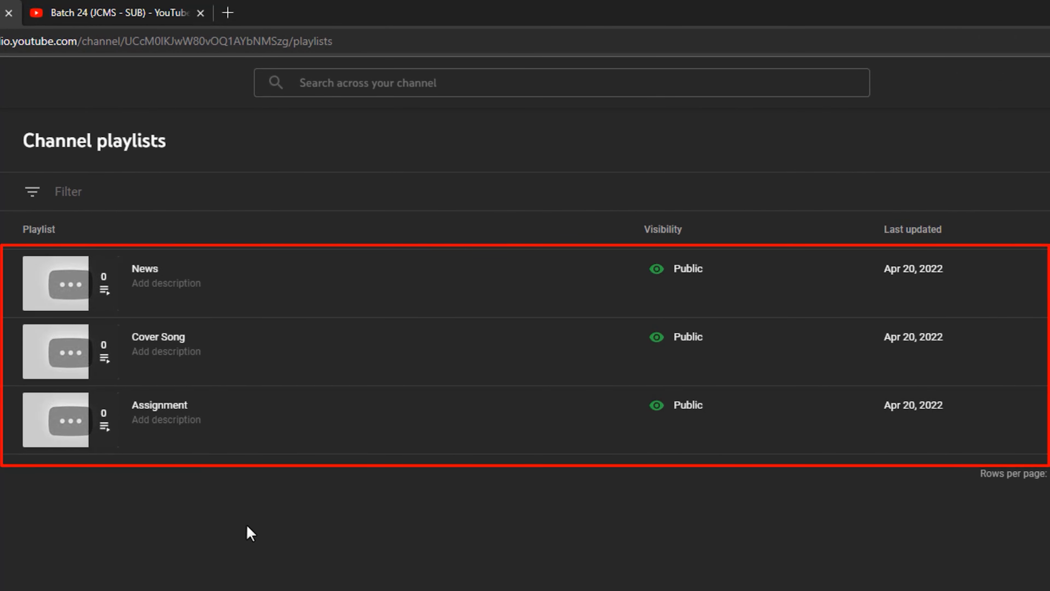
# Open the details of the Bondhu video from the channel content and assign it to the Cover Song playlist.
pyautogui.click(0, 331)
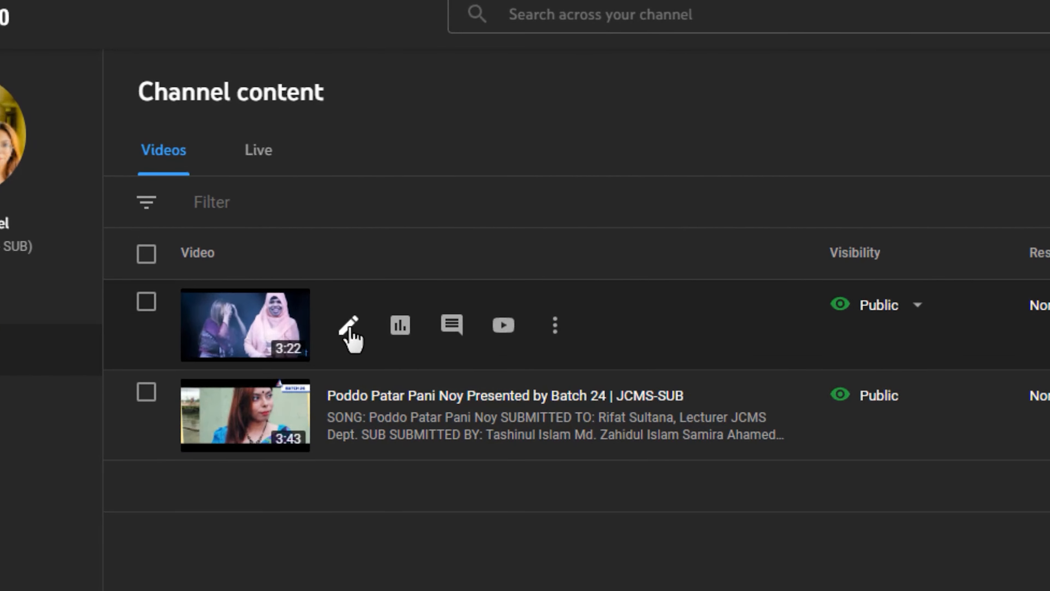
pyautogui.click(349, 331)
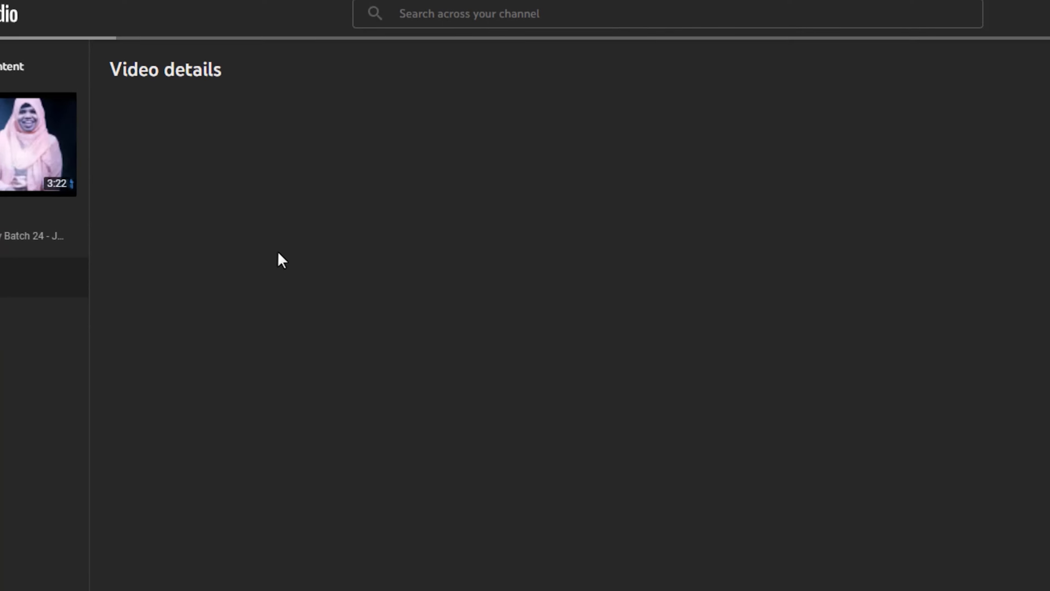
pyautogui.scroll(-7, 224, 194)
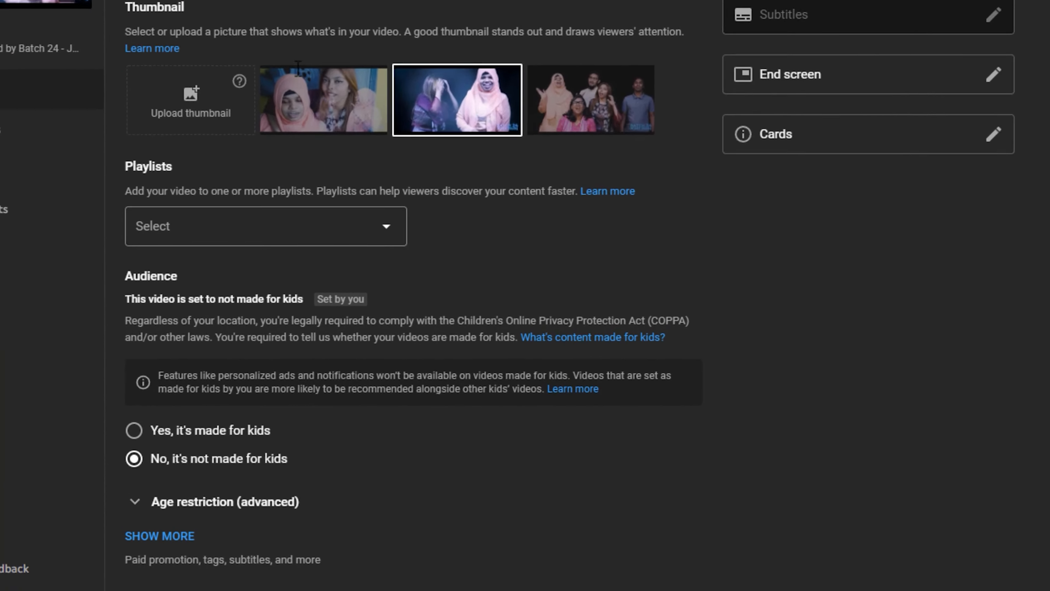
pyautogui.click(324, 240)
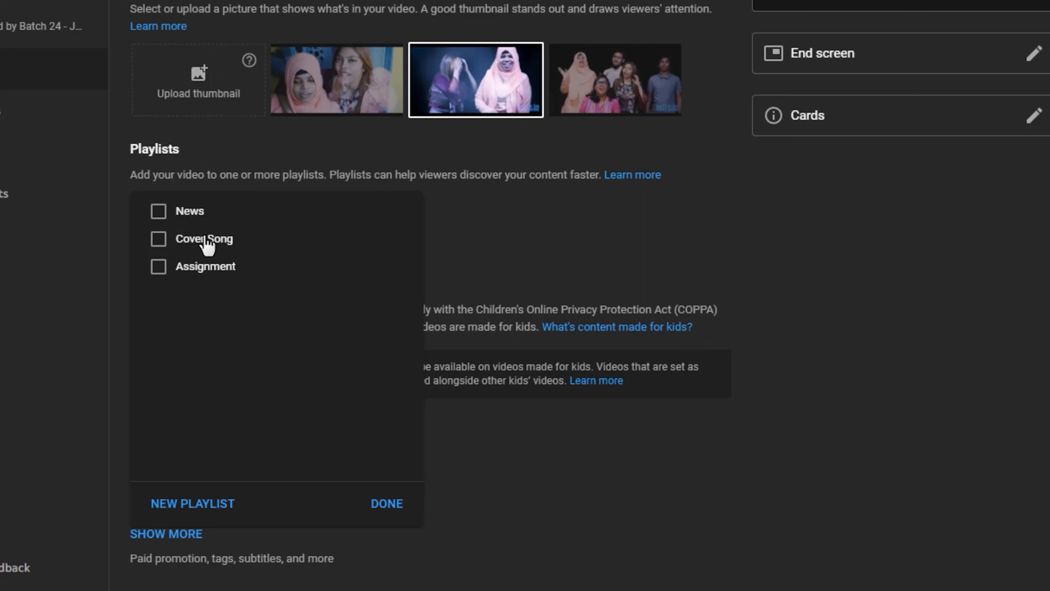
pyautogui.click(158, 239)
pyautogui.click(391, 508)
# Assign the Bondhu video to the Assignment playlist as well and save the video's details.
pyautogui.scroll(9, 393, 506)
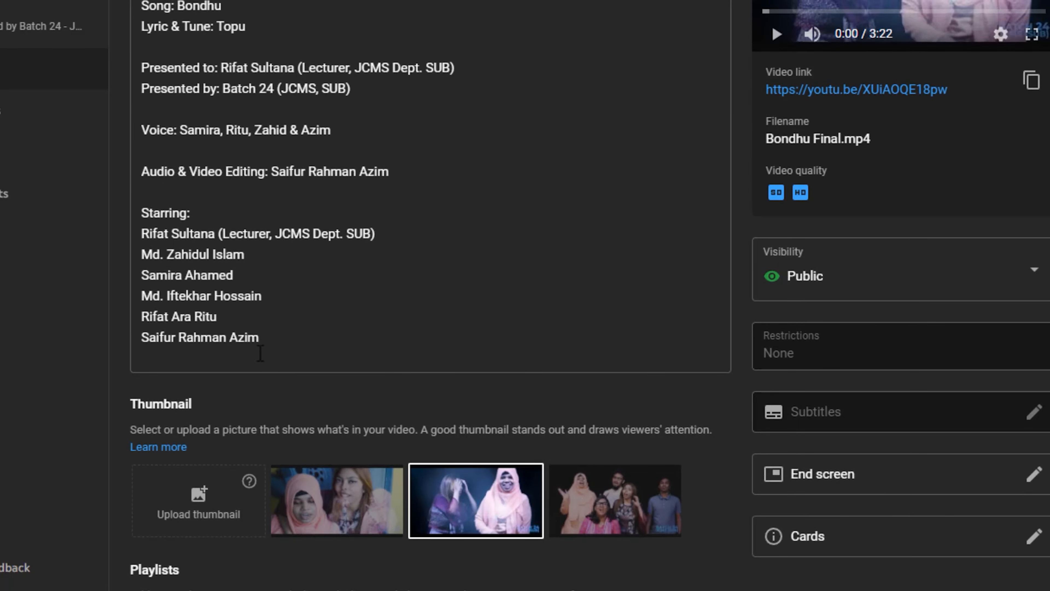
pyautogui.scroll(-7, 219, 307)
pyautogui.click(301, 293)
pyautogui.click(190, 294)
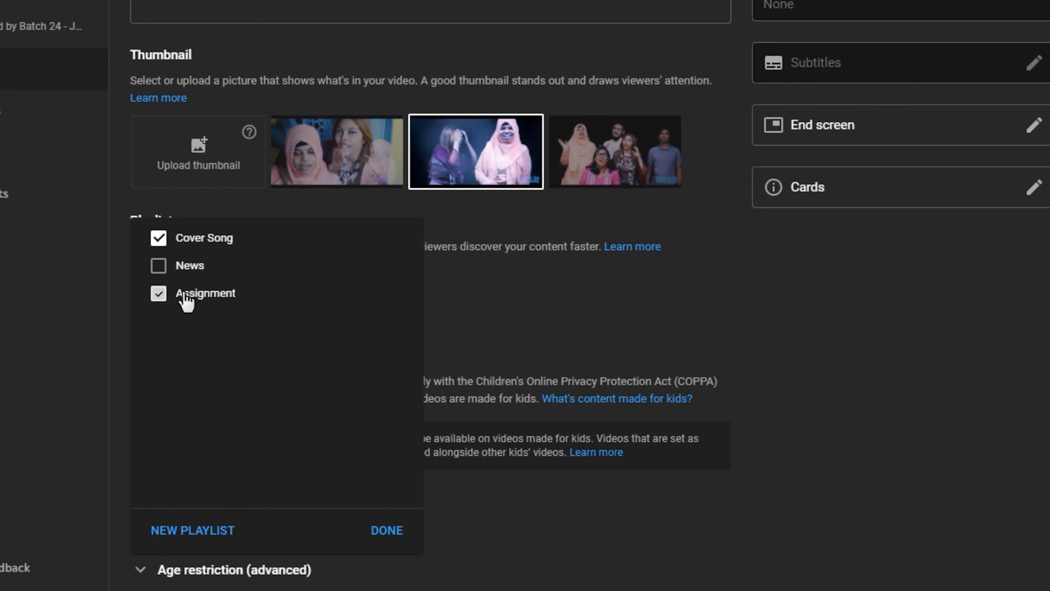
pyautogui.click(380, 535)
pyautogui.scroll(8, 469, 443)
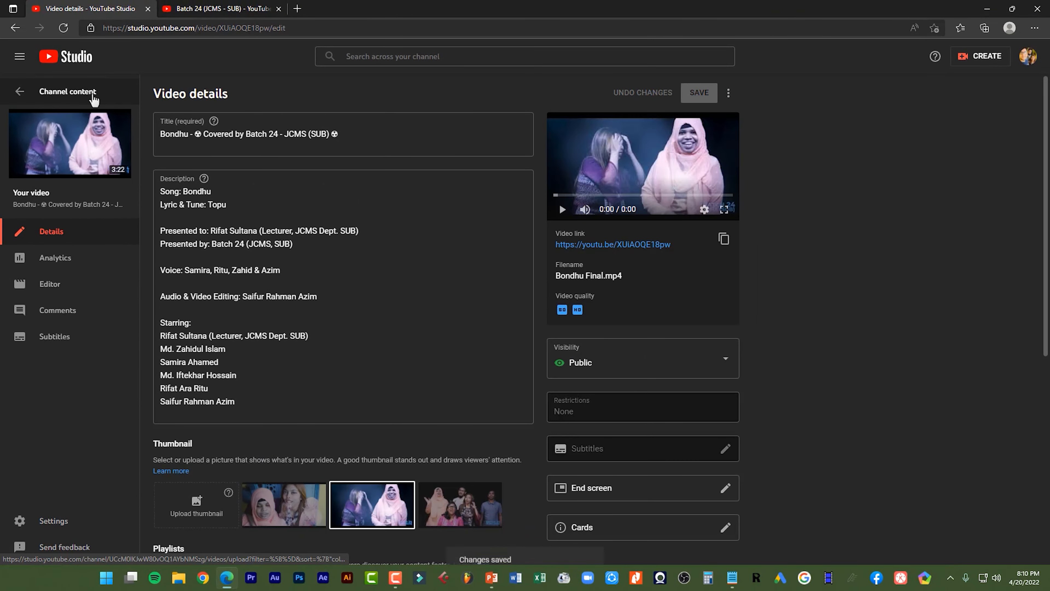
# Assign the Poddo Patar Pani Noy video to the Cover Song and Assignment playlists and save its details.
pyautogui.click(39, 95)
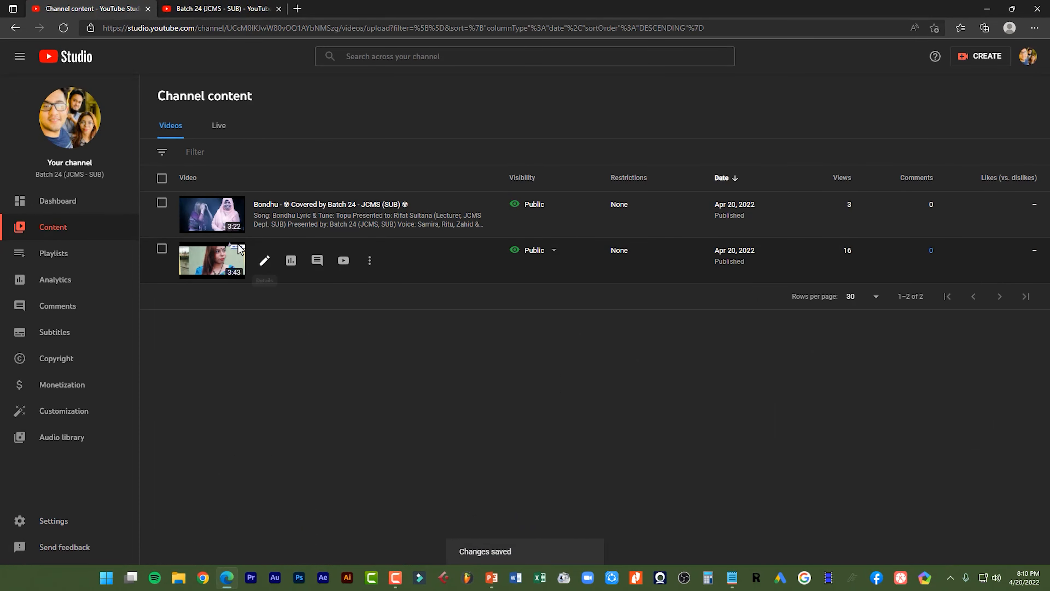
pyautogui.click(264, 261)
pyautogui.scroll(-7, 248, 471)
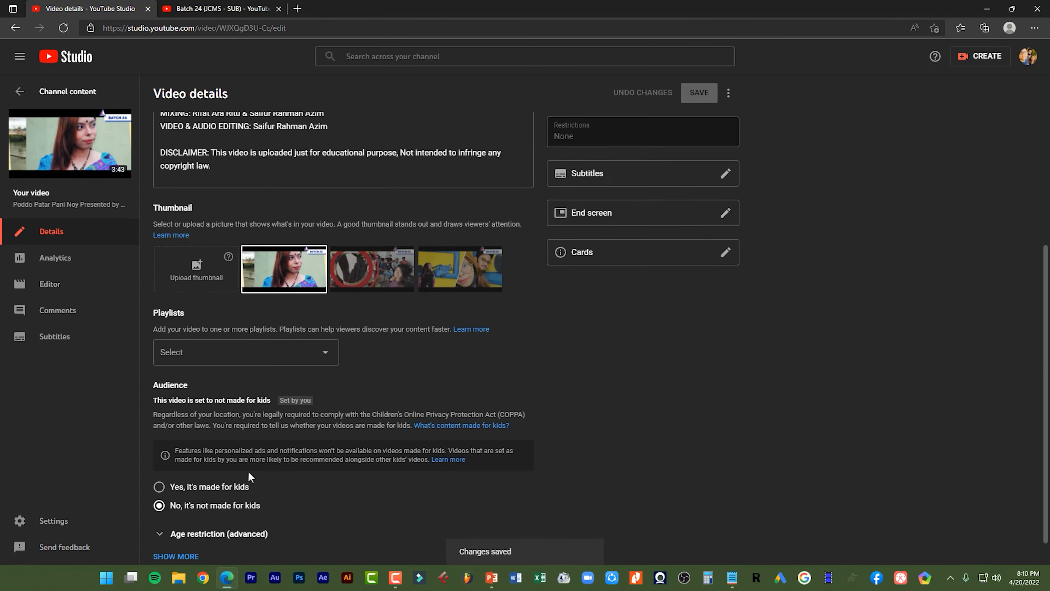
pyautogui.scroll(6, 224, 364)
pyautogui.scroll(-6, 224, 365)
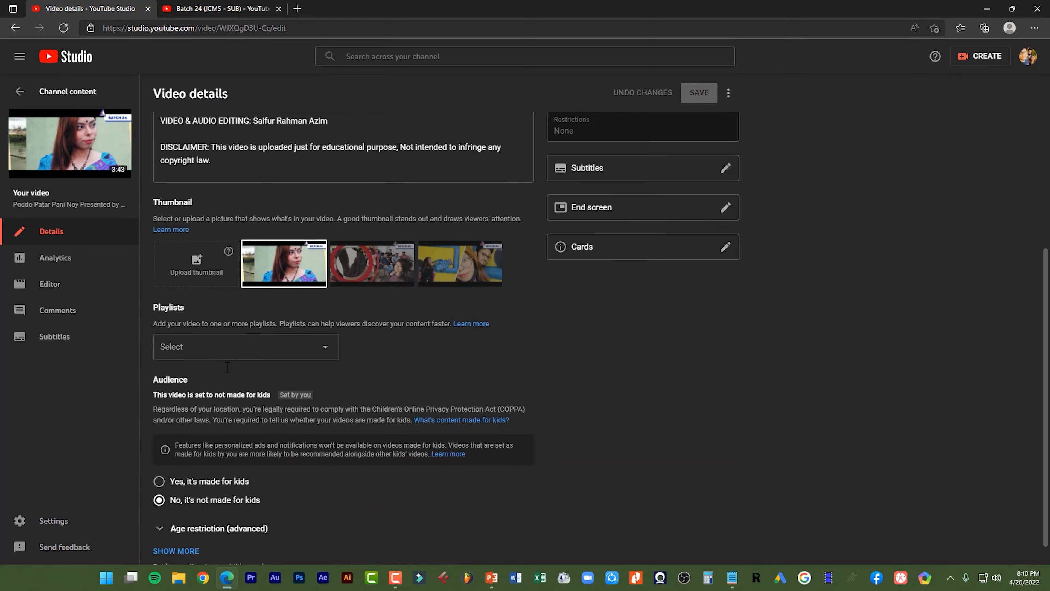
pyautogui.click(264, 260)
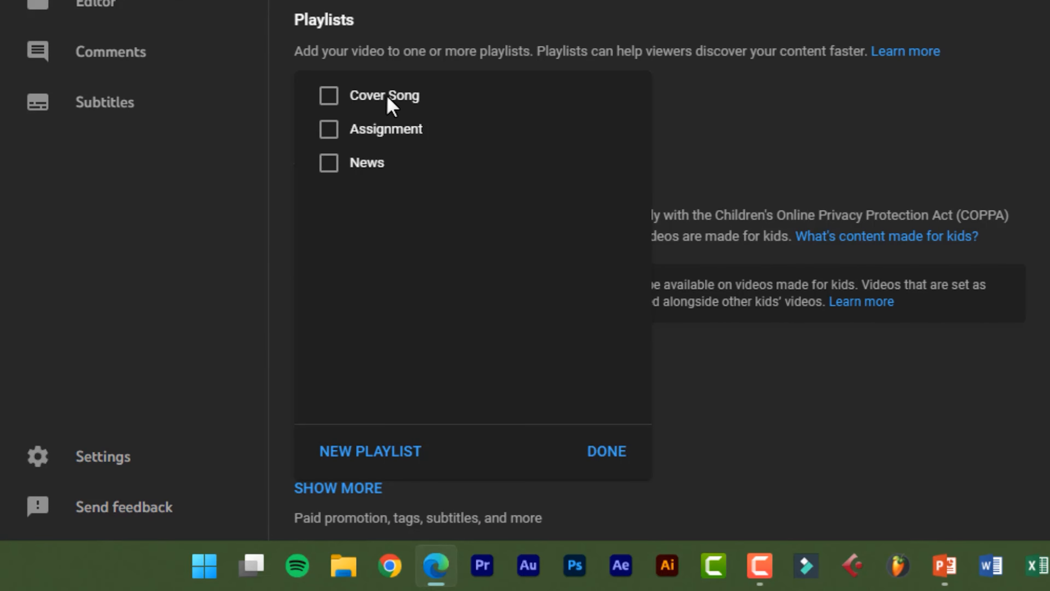
pyautogui.click(385, 102)
pyautogui.click(366, 165)
pyautogui.click(365, 166)
pyautogui.click(386, 134)
pyautogui.click(607, 450)
pyautogui.scroll(10, 663, 394)
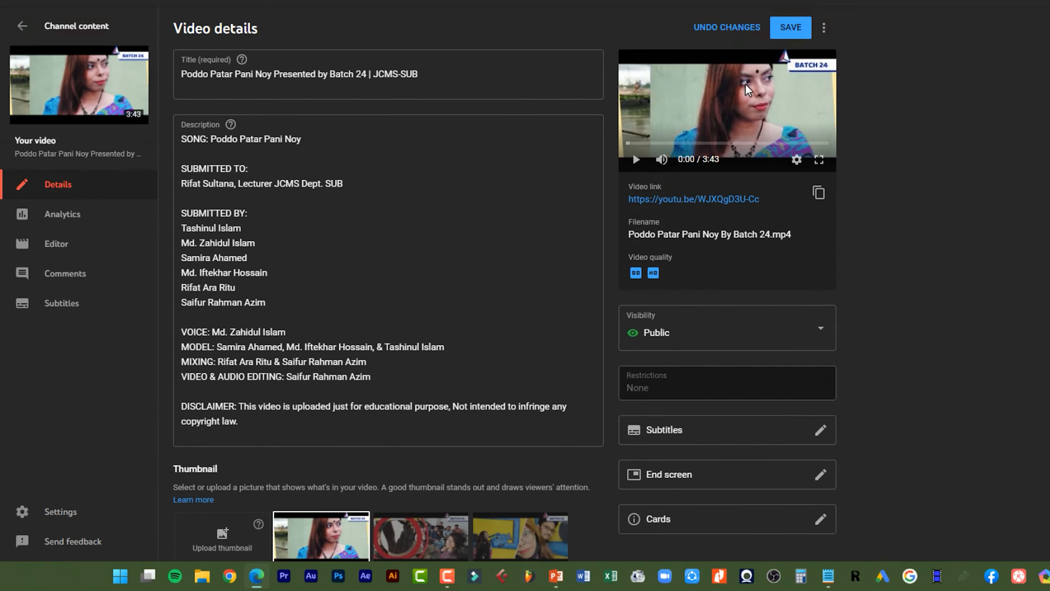
pyautogui.click(700, 98)
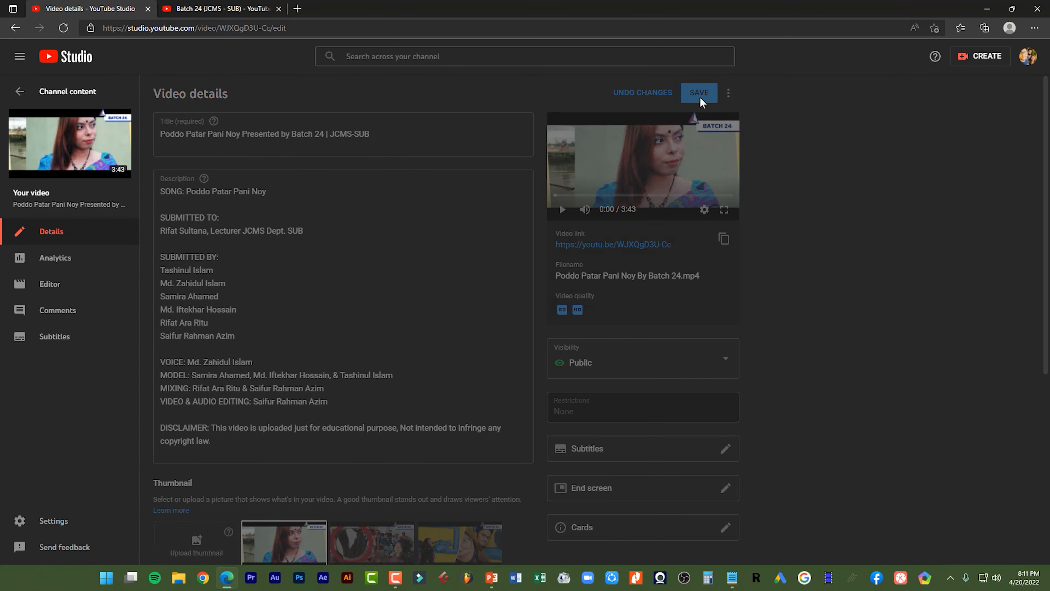
# Go to the Studio dashboard, reload the public channel page in the other browser tab and view its created playlists.
pyautogui.click(67, 60)
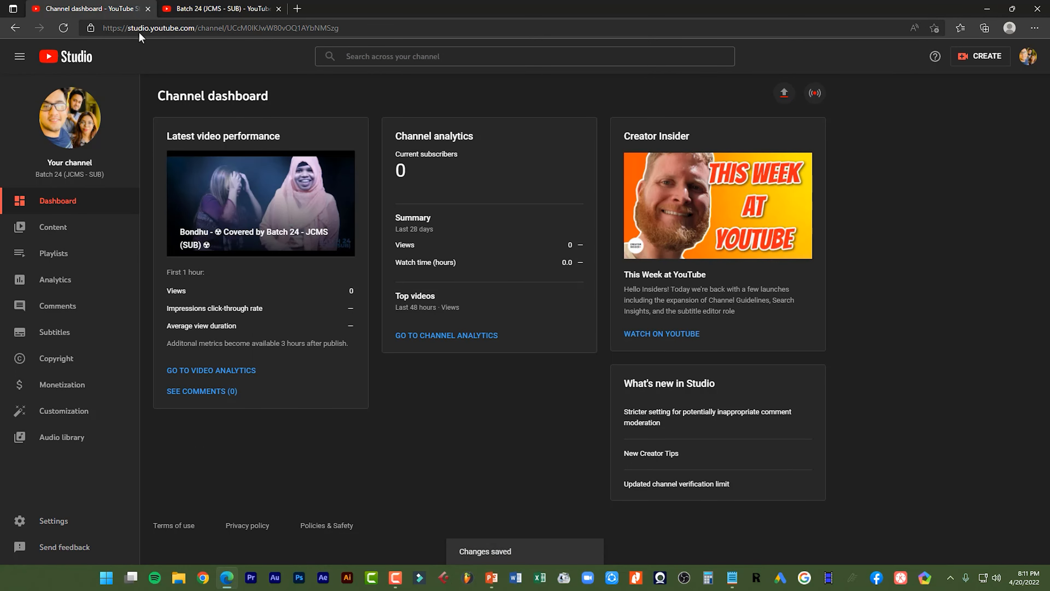
pyautogui.click(232, 5)
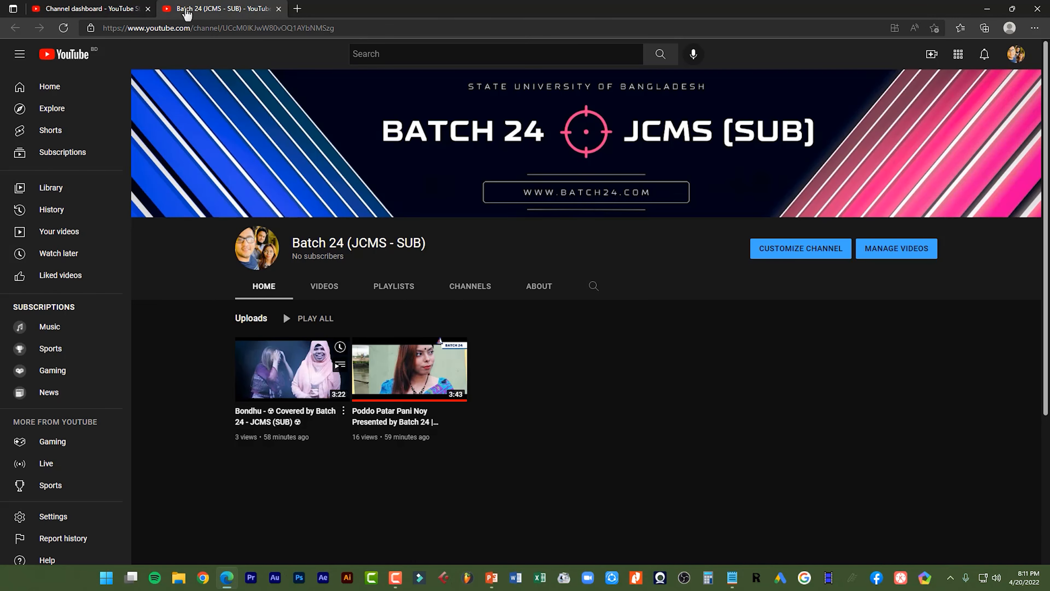
pyautogui.click(63, 28)
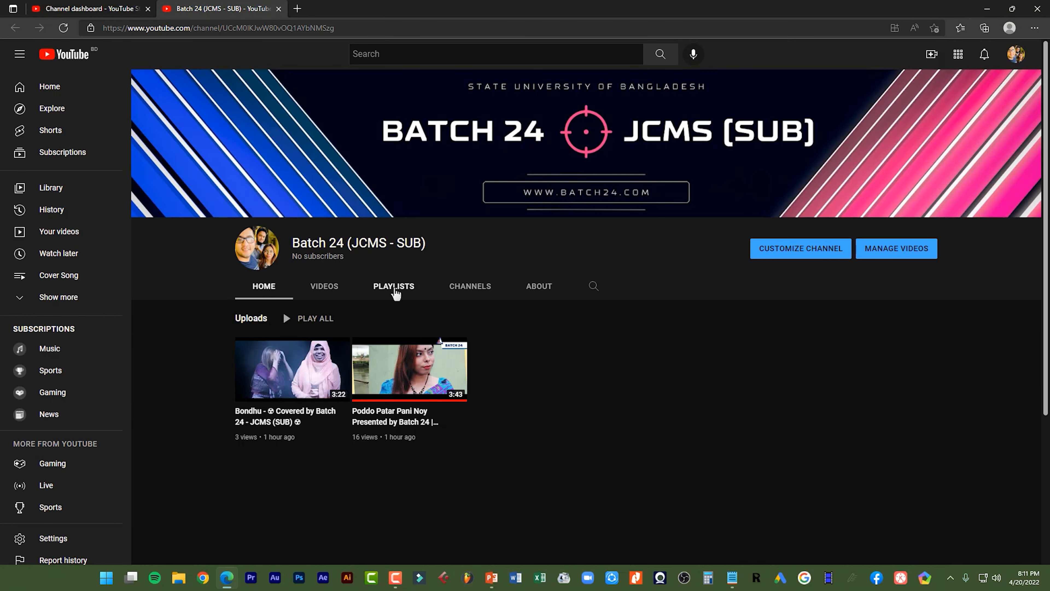
pyautogui.click(394, 288)
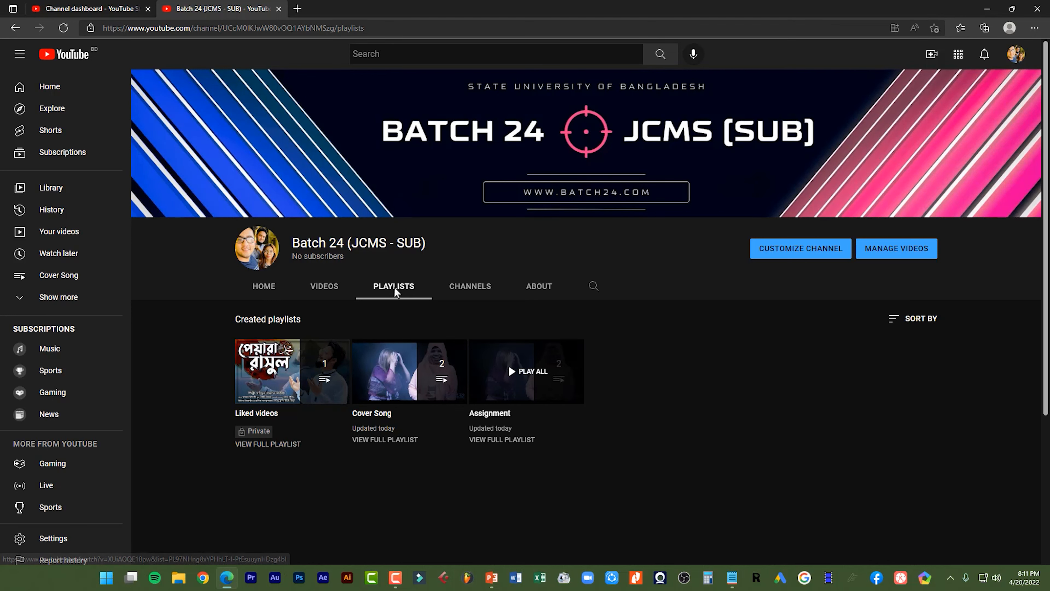
# Switch to the PowerPoint slide show, advance to the Step # 03 Customize Home Page slide, and return to YouTube Studio in Edge.
pyautogui.click(95, 5)
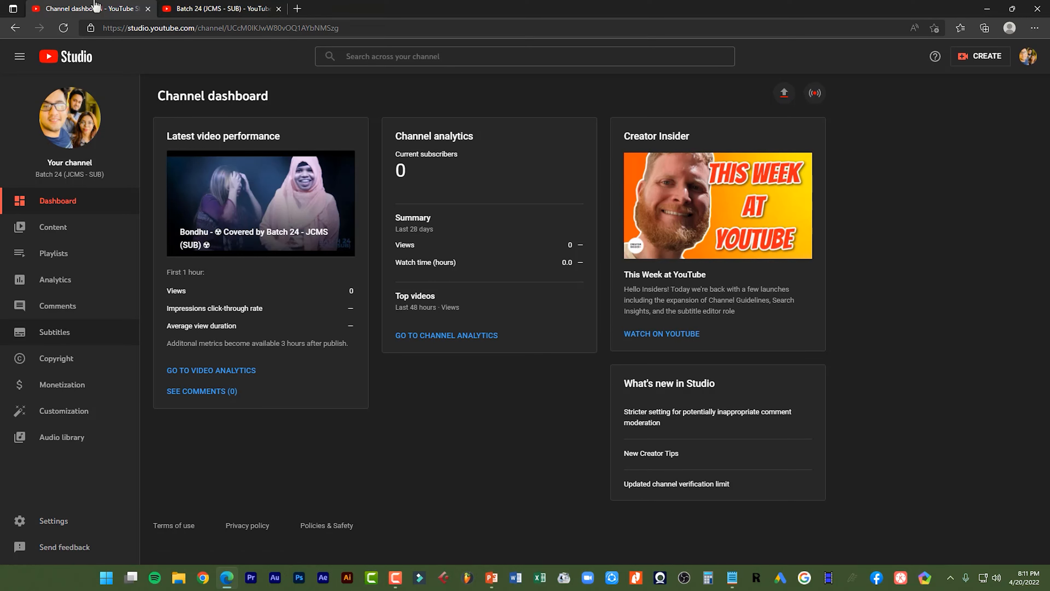
pyautogui.moveTo(491, 577)
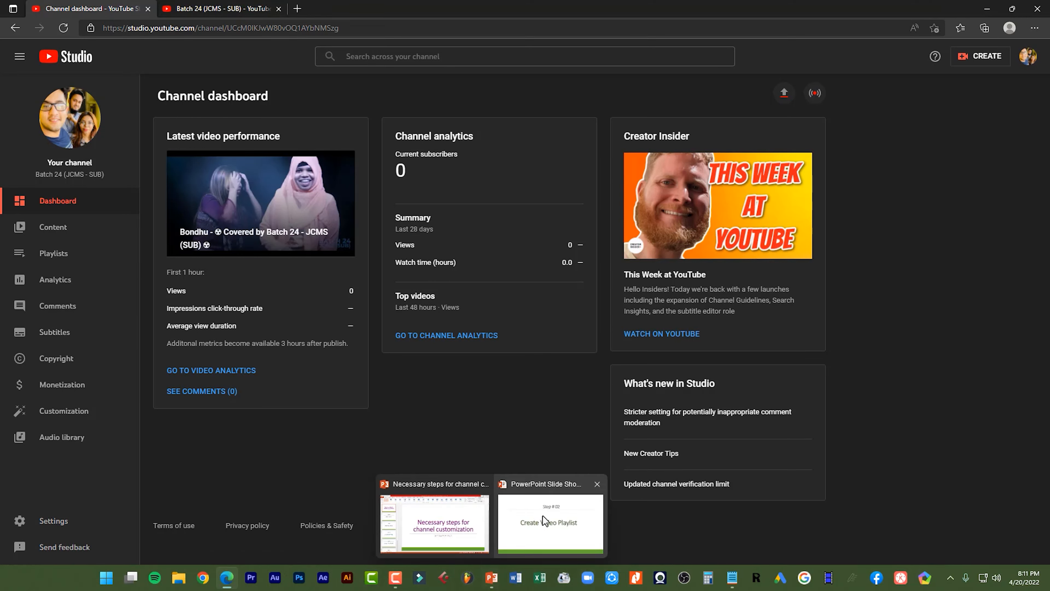
pyautogui.click(546, 534)
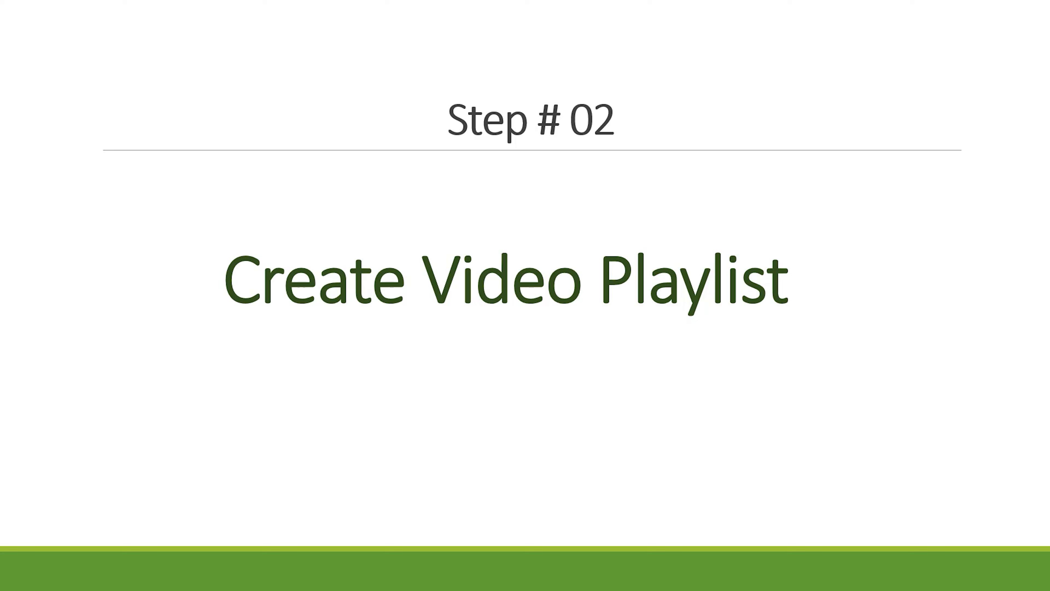
pyautogui.press('Right')
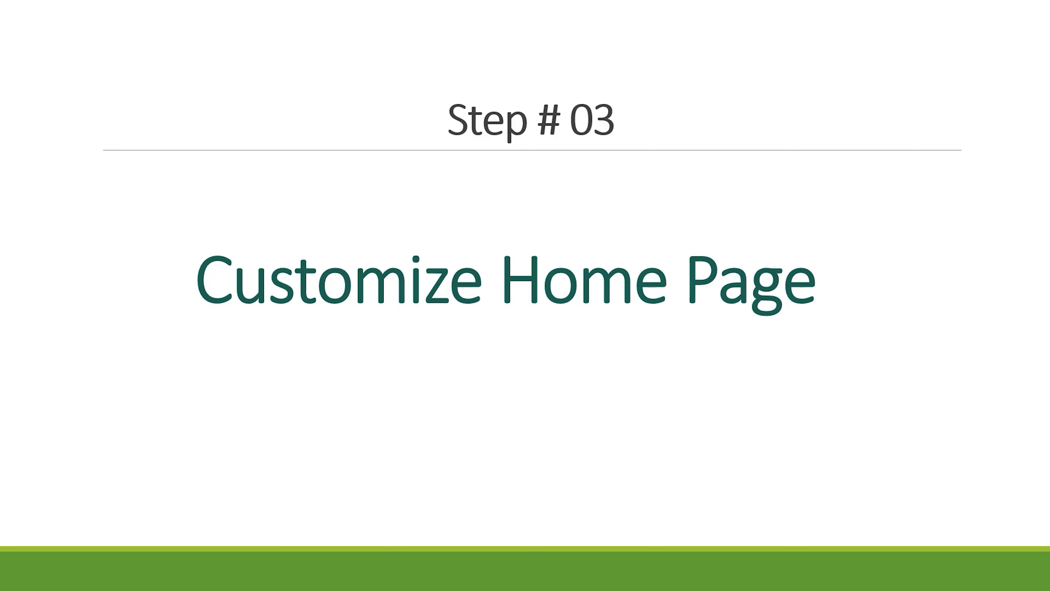
pyautogui.hotkey('alt', 'Tab')
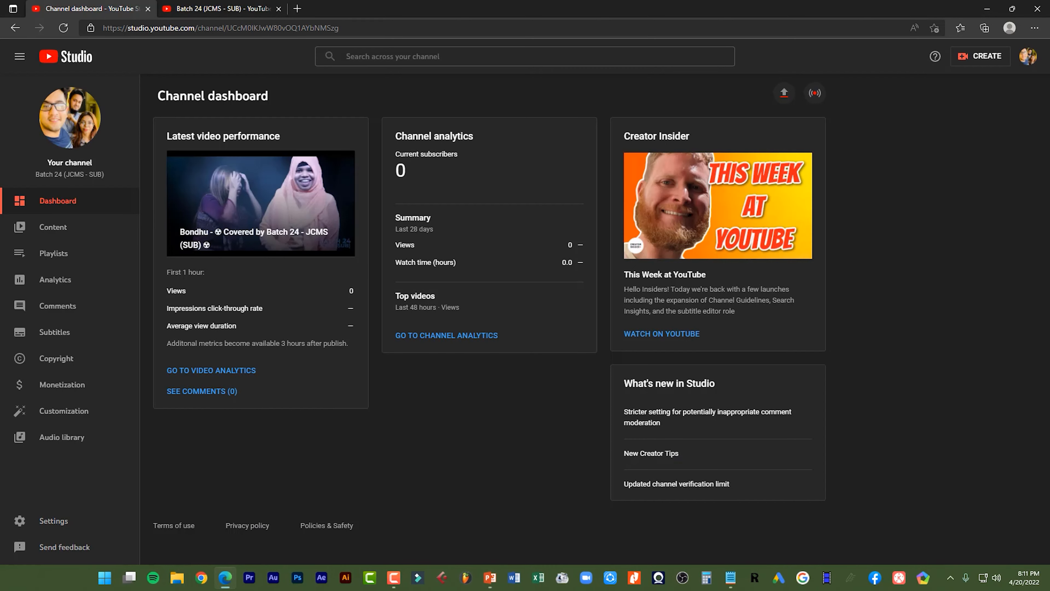
# Look at the current layout of the public channel's home page and return to the Studio dashboard.
pyautogui.click(244, 7)
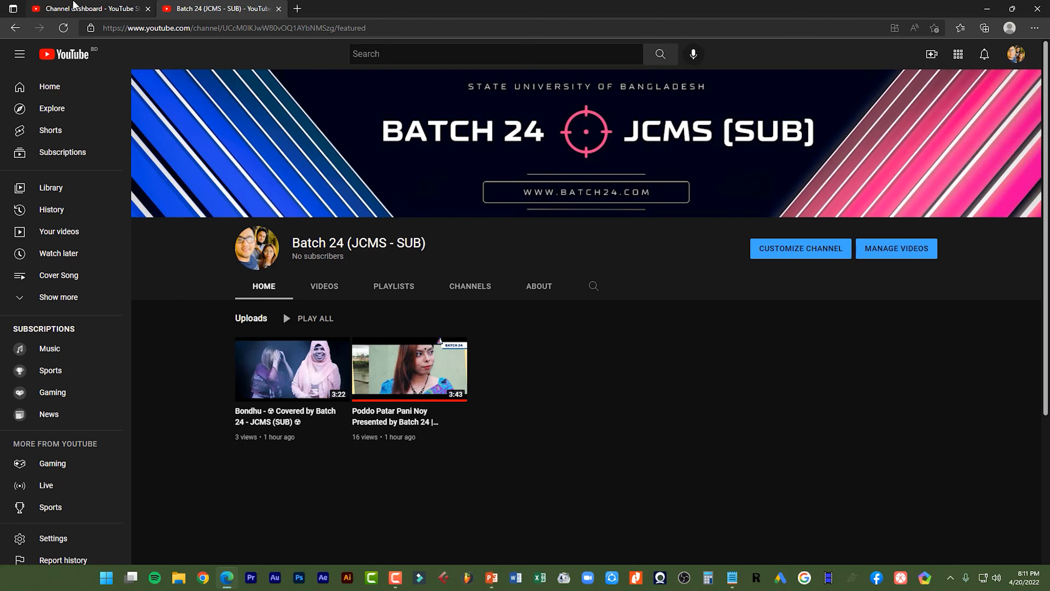
pyautogui.click(74, 5)
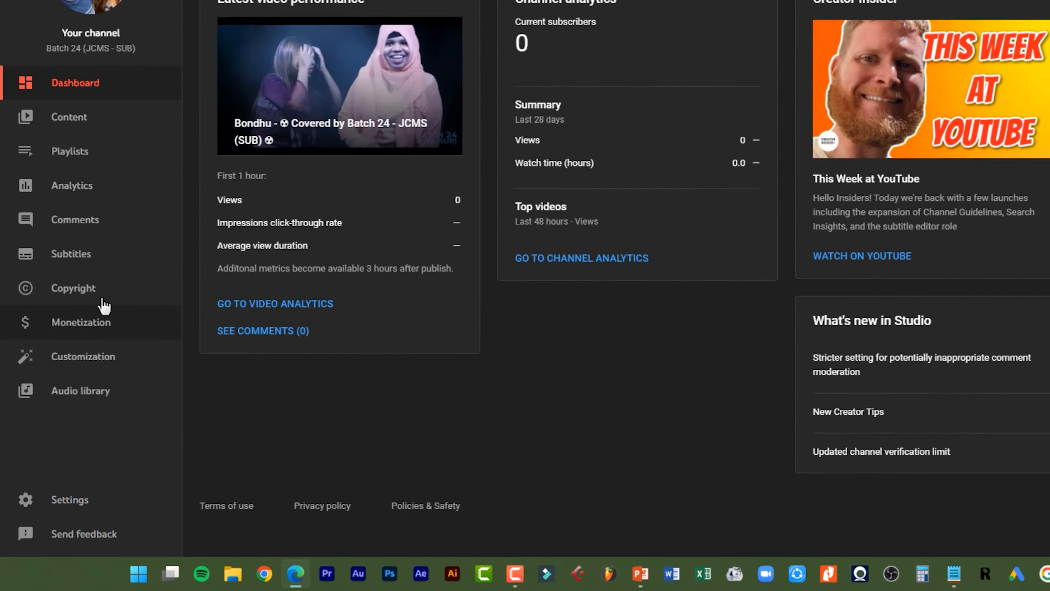
# In the channel customization layout, set Poddo Patar Pani Noy as the channel trailer and the Bondhu cover as featured video for returning subscribers.
pyautogui.click(152, 250)
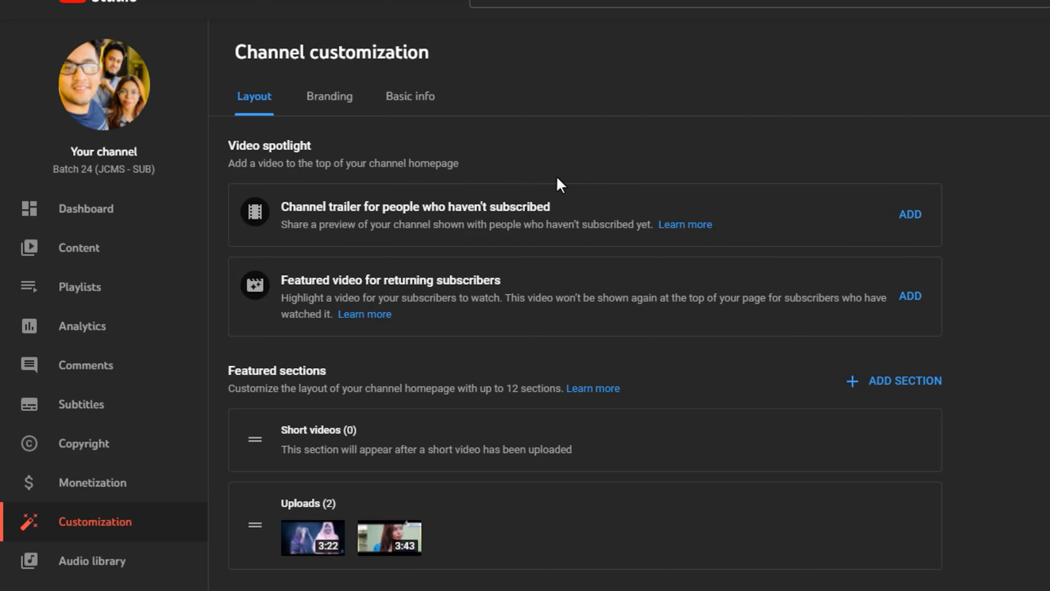
pyautogui.click(912, 215)
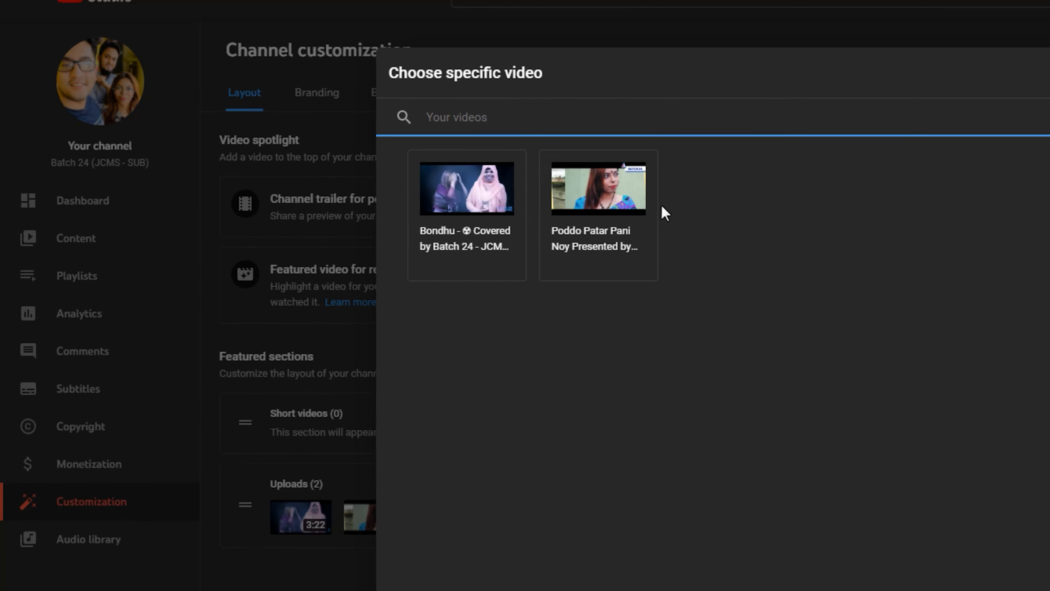
pyautogui.click(635, 217)
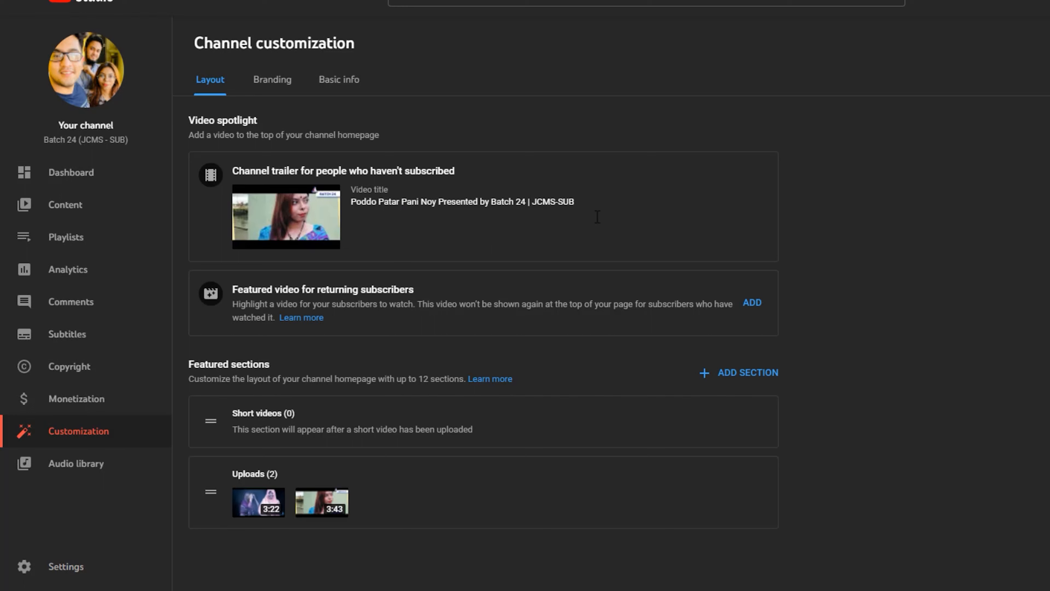
pyautogui.click(754, 303)
pyautogui.click(422, 191)
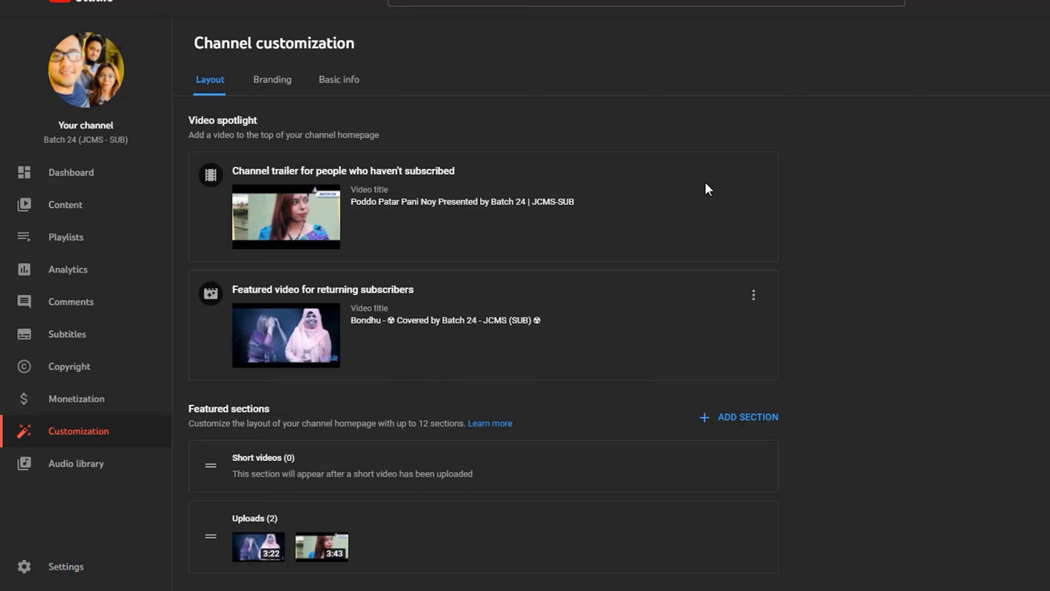
pyautogui.click(752, 183)
pyautogui.click(773, 293)
pyautogui.click(754, 301)
pyautogui.click(845, 233)
# Add a Popular uploads section and a single-playlist section for Cover Song to the channel's featured sections.
pyautogui.scroll(-1, 806, 248)
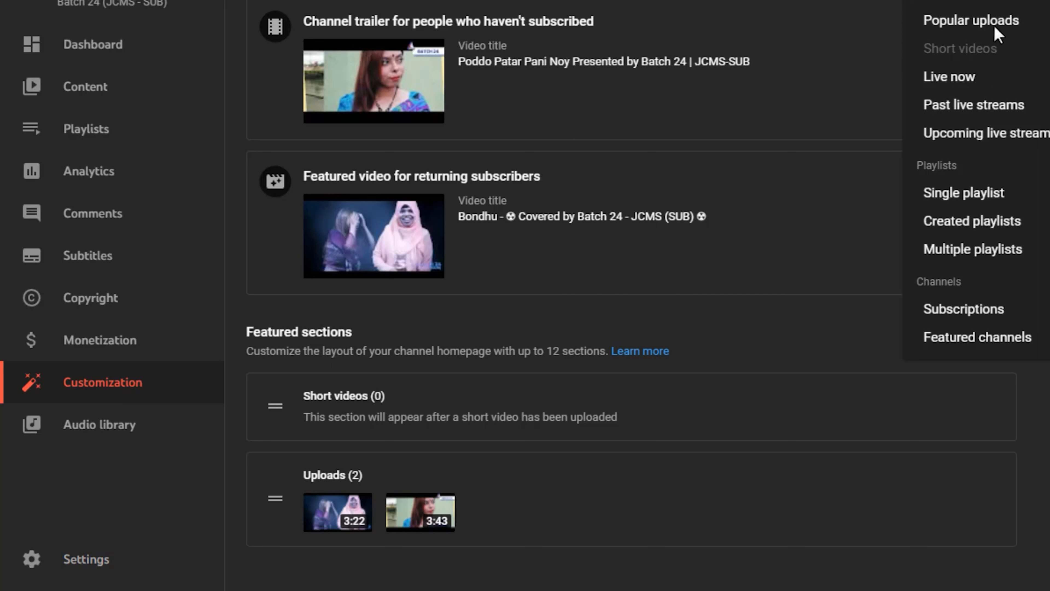
pyautogui.click(996, 24)
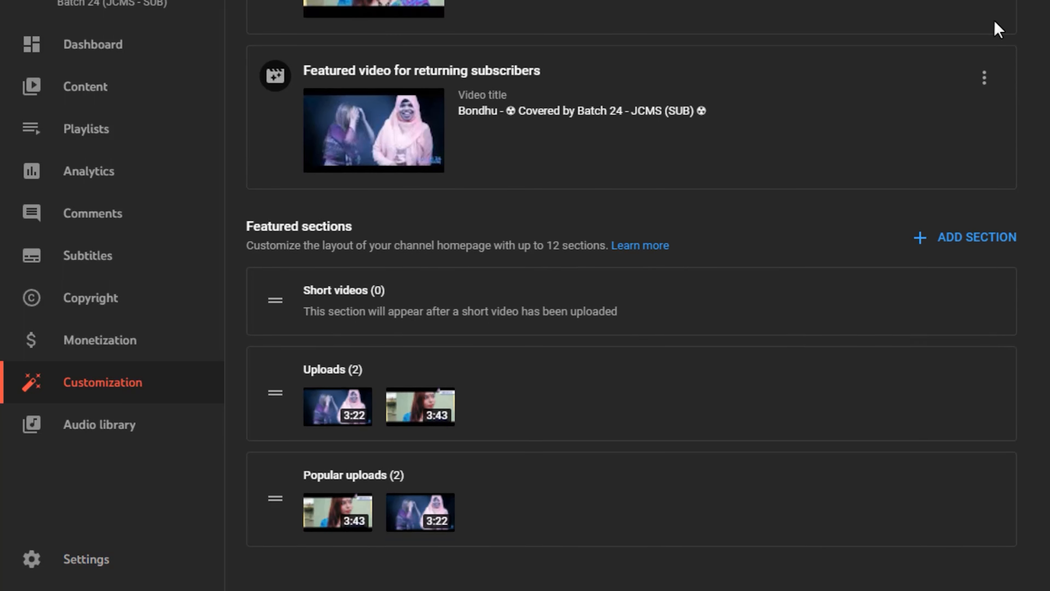
pyautogui.click(942, 237)
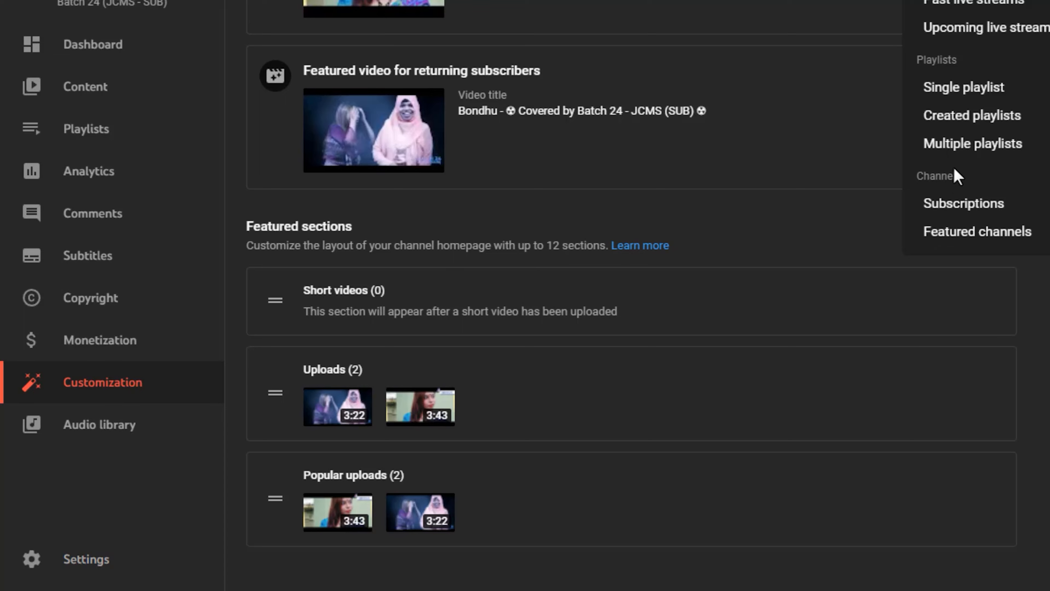
pyautogui.click(969, 89)
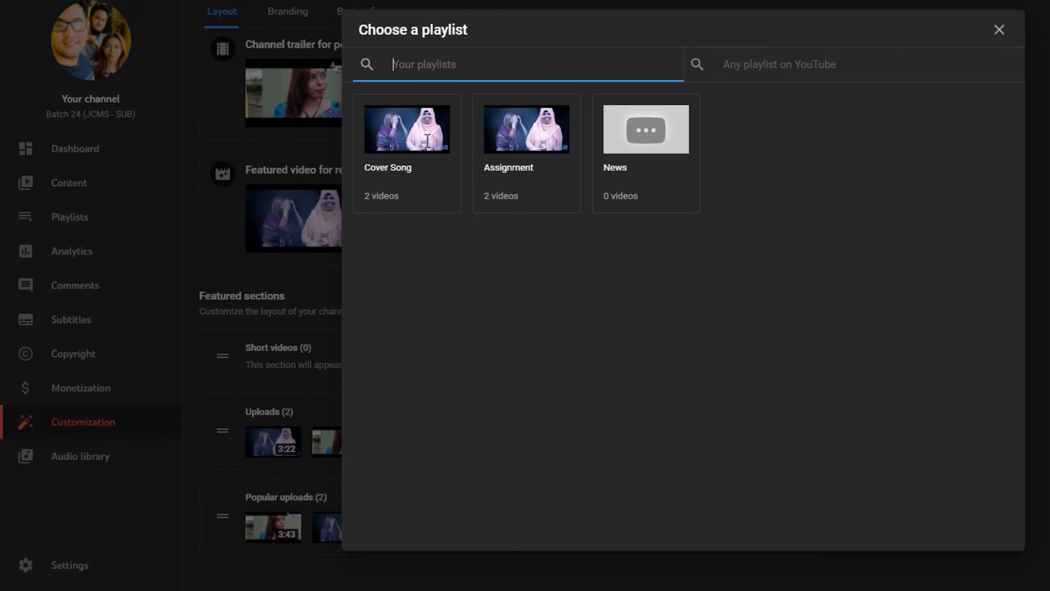
pyautogui.click(414, 140)
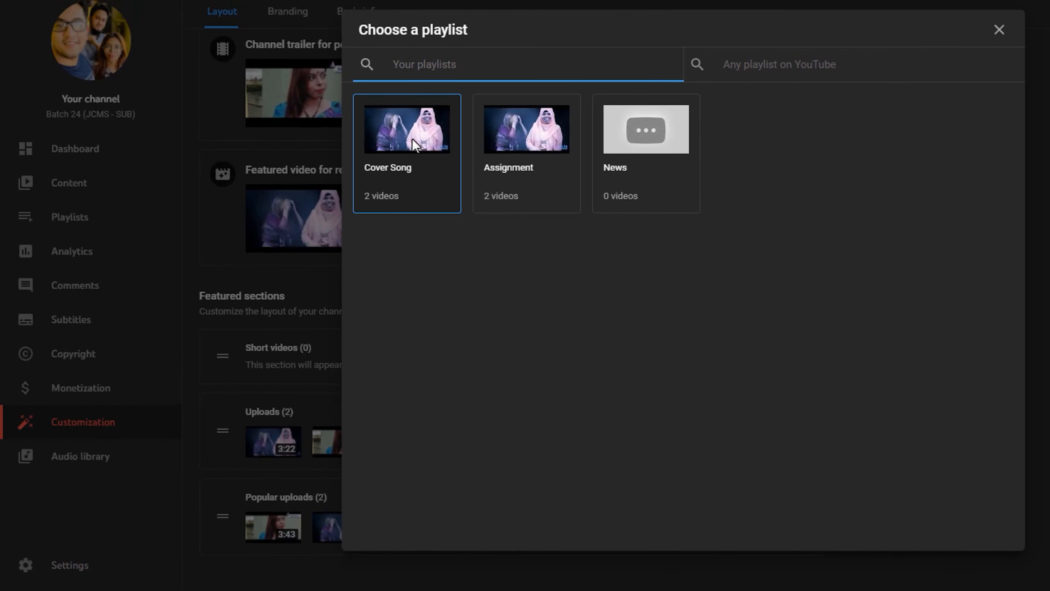
# Add a single-playlist section for the Assignment playlist and open the choice of section types again.
pyautogui.click(776, 223)
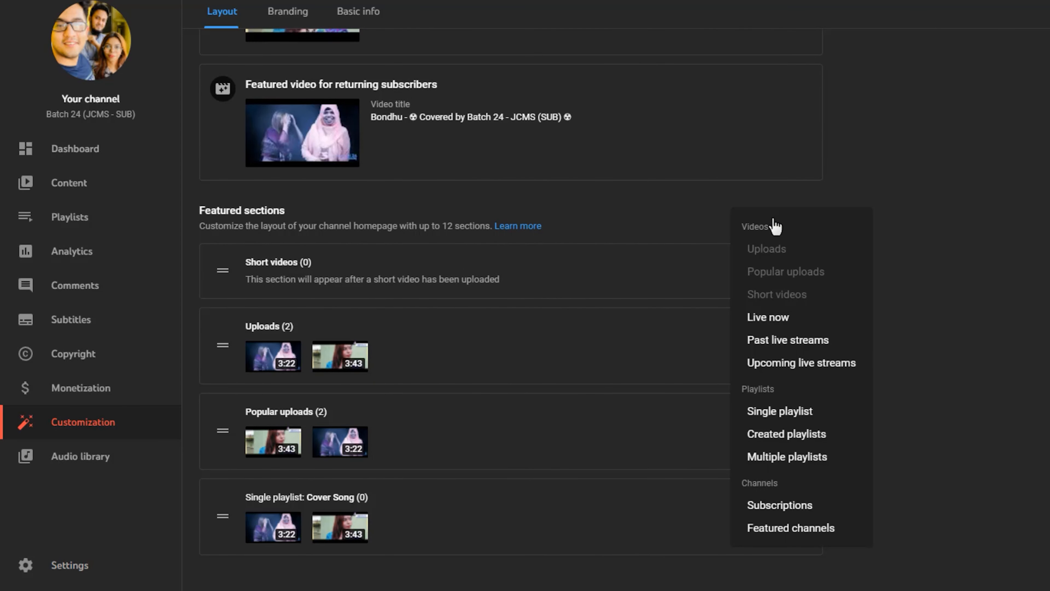
pyautogui.click(788, 411)
pyautogui.click(530, 150)
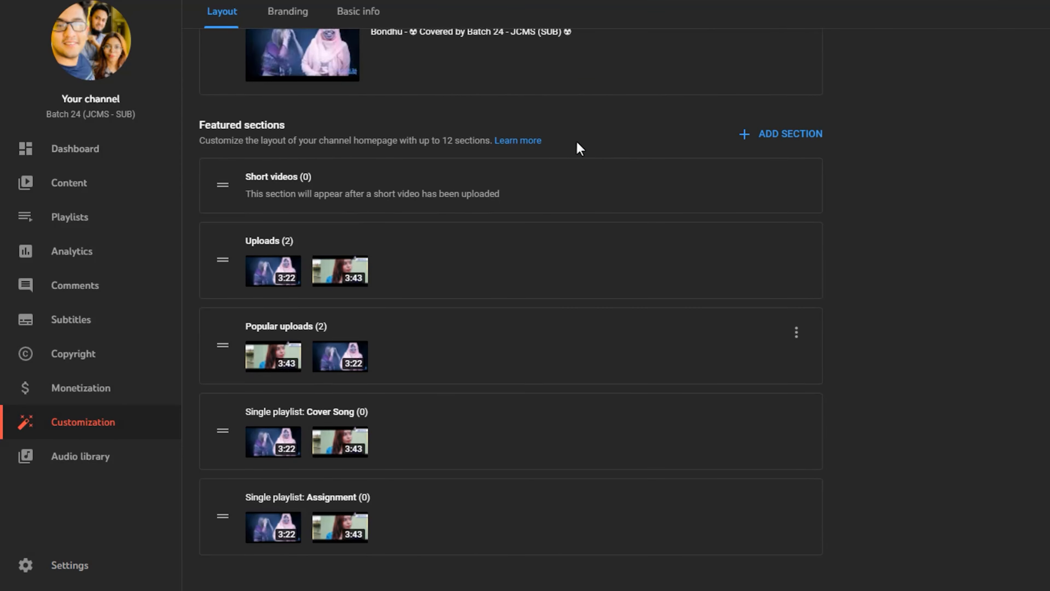
pyautogui.click(794, 138)
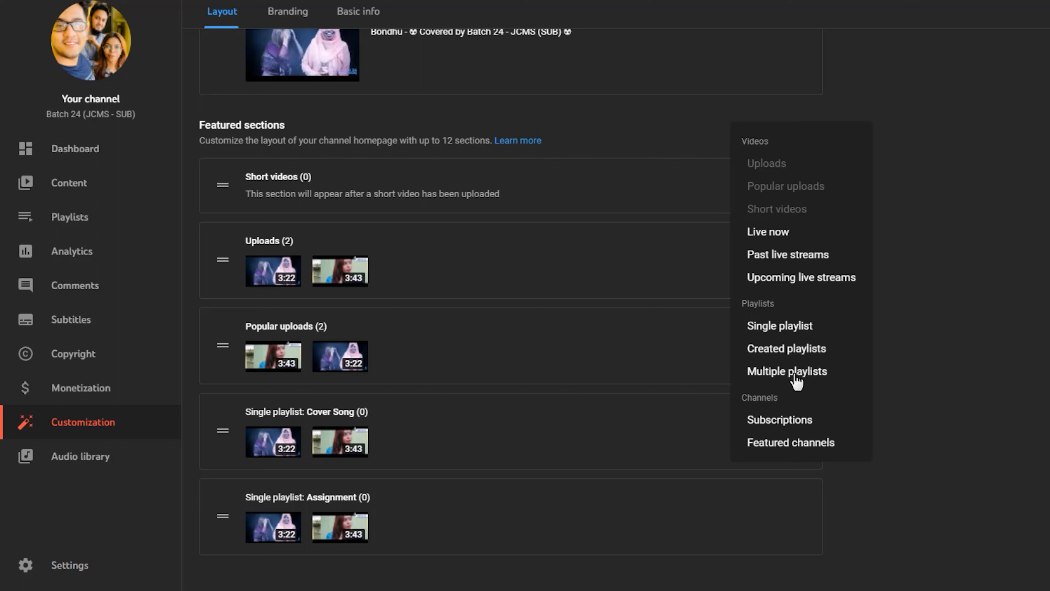
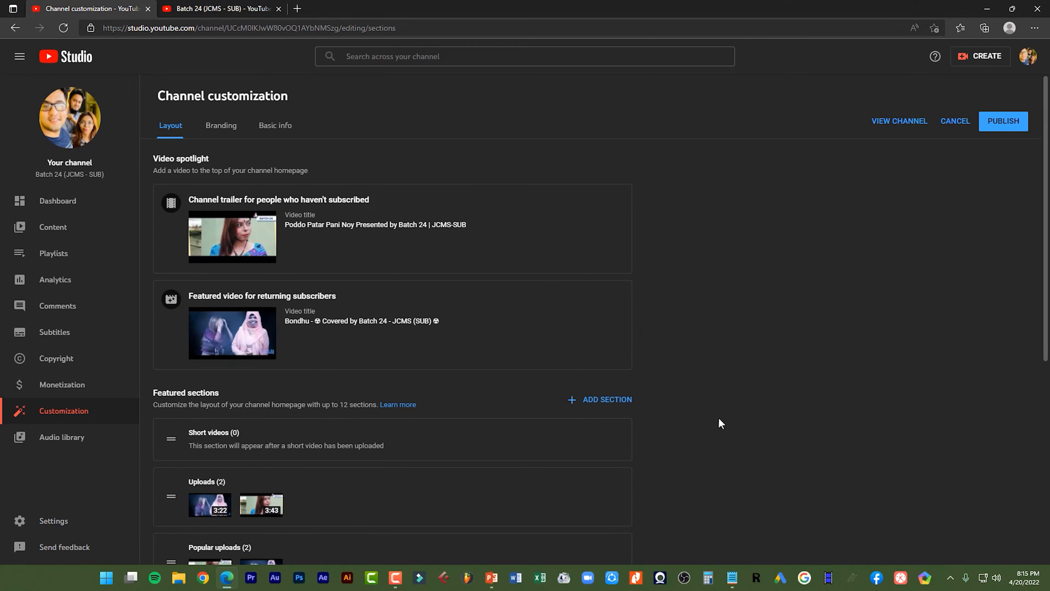
# Publish the channel layout changes and reload the public channel's Channels page in the other browser tab.
pyautogui.click(1003, 126)
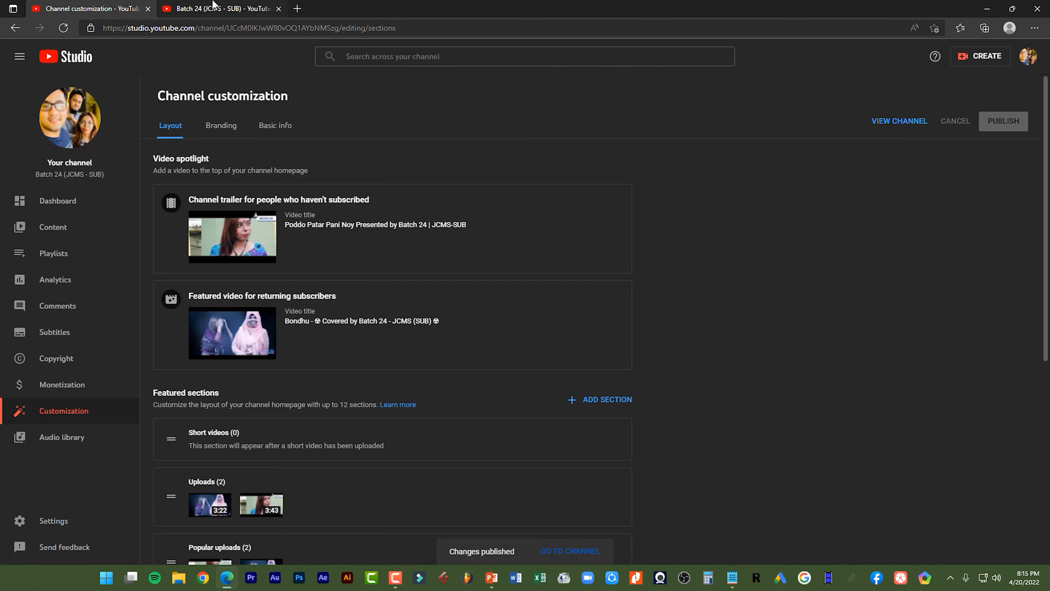
pyautogui.click(214, 4)
pyautogui.click(72, 30)
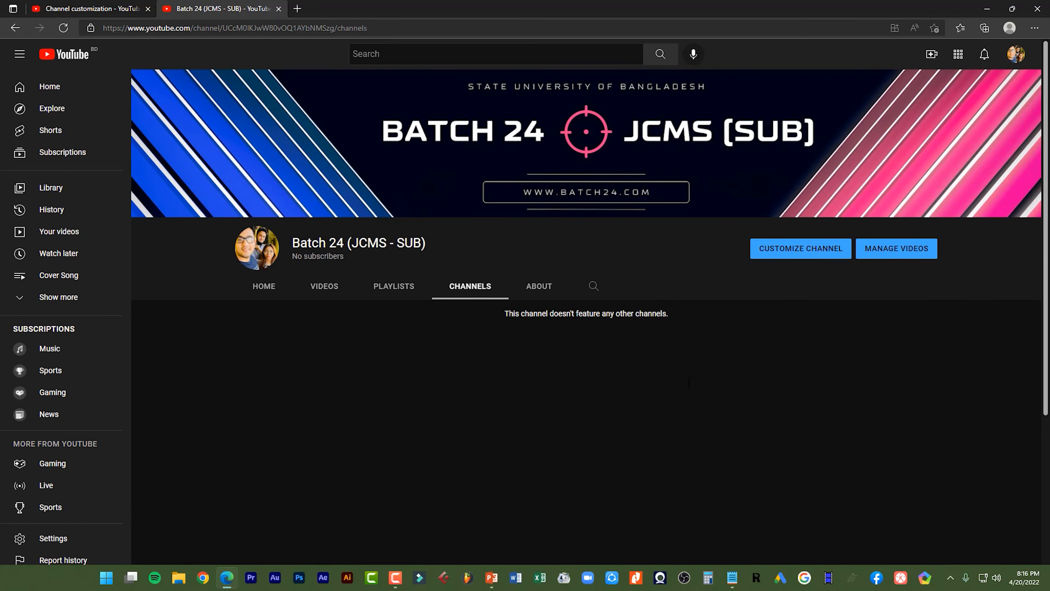
pyautogui.click(64, 28)
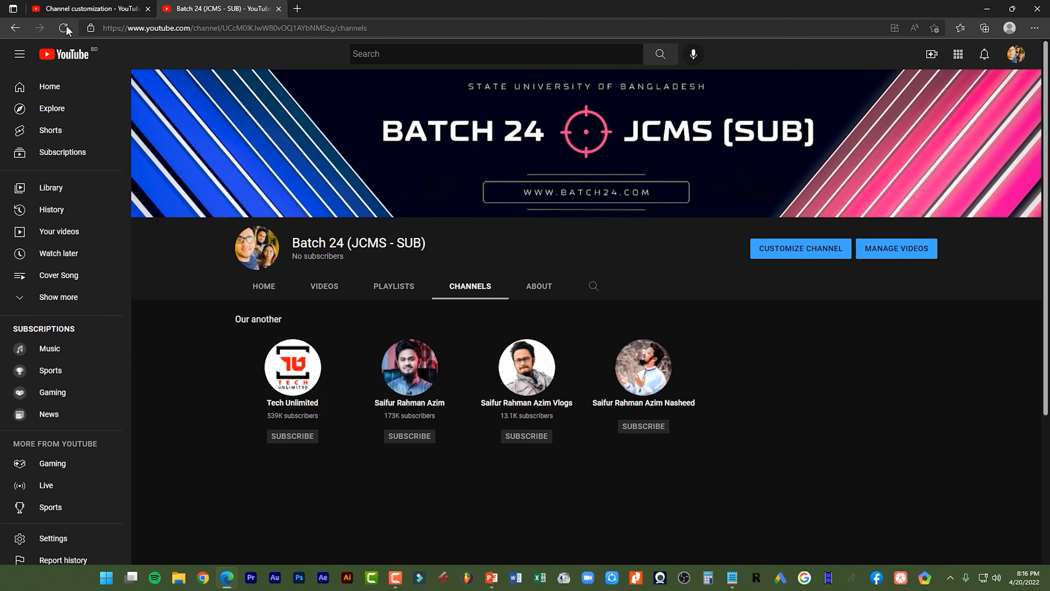
pyautogui.click(64, 28)
pyautogui.click(64, 28)
# Switch to PowerPoint, advance the slide show to Step # 05 Write an about, then return to Edge and view the channel's About page.
pyautogui.moveTo(492, 577)
pyautogui.click(536, 532)
pyautogui.press('Right')
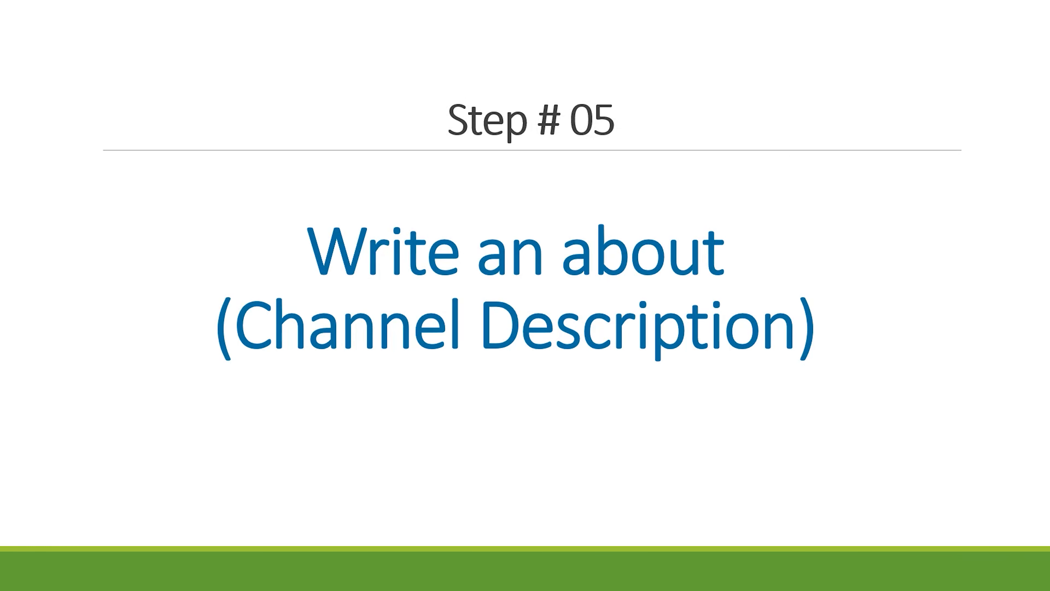
pyautogui.hotkey('alt', 'Tab')
pyautogui.click(539, 286)
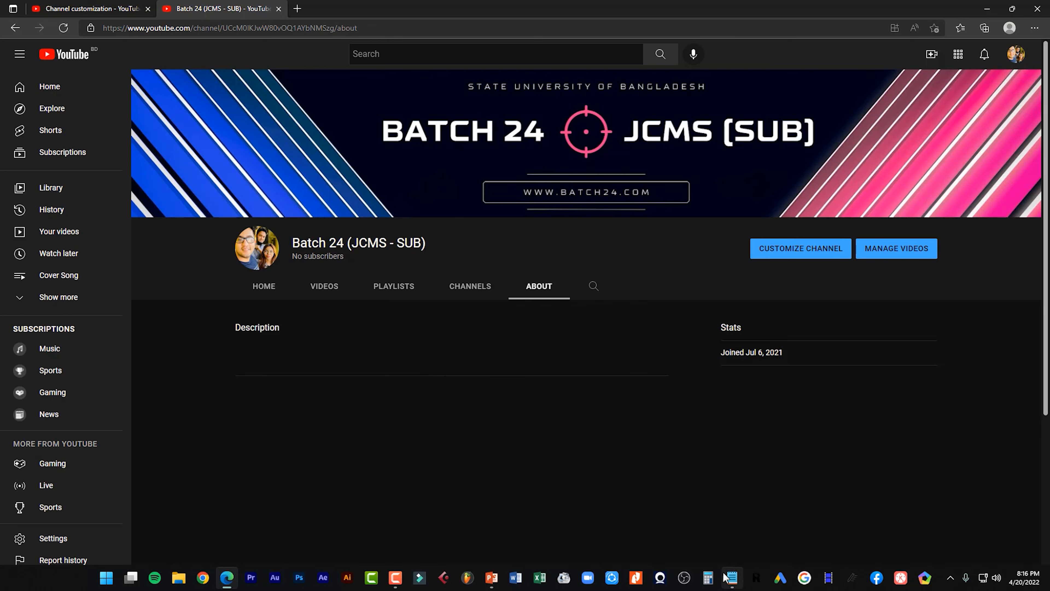
# Switch to Notepad, copy the About text from "We're Batch 24" through "press the bell button." and minimize the file.
pyautogui.moveTo(727, 576)
pyautogui.click(736, 541)
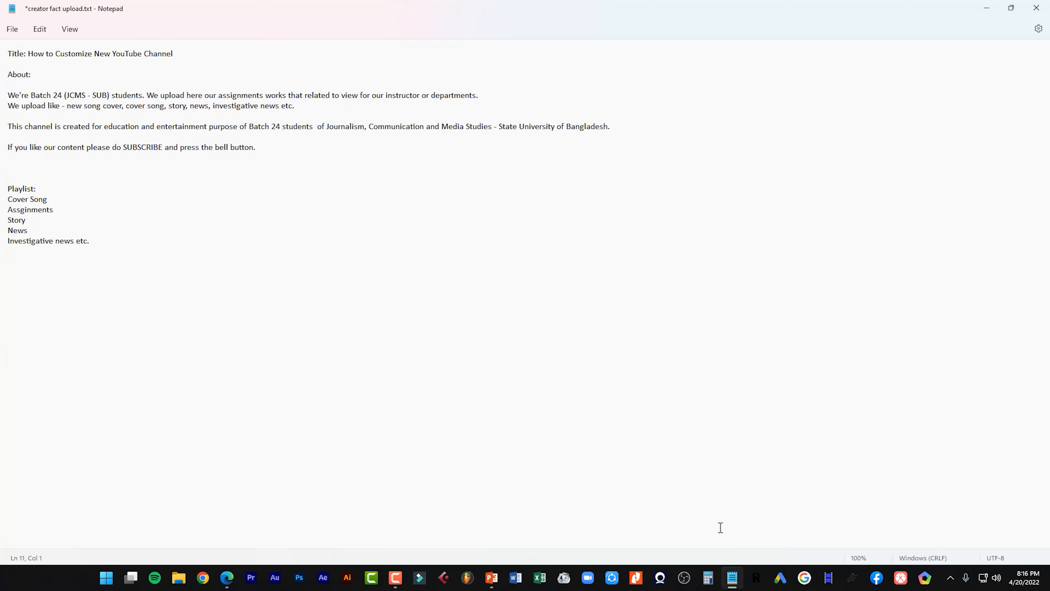
pyautogui.tripleClick(230, 147)
pyautogui.moveTo(58, 123); pyautogui.dragTo(1, 96)
pyautogui.hotkey('ctrl', 'c')
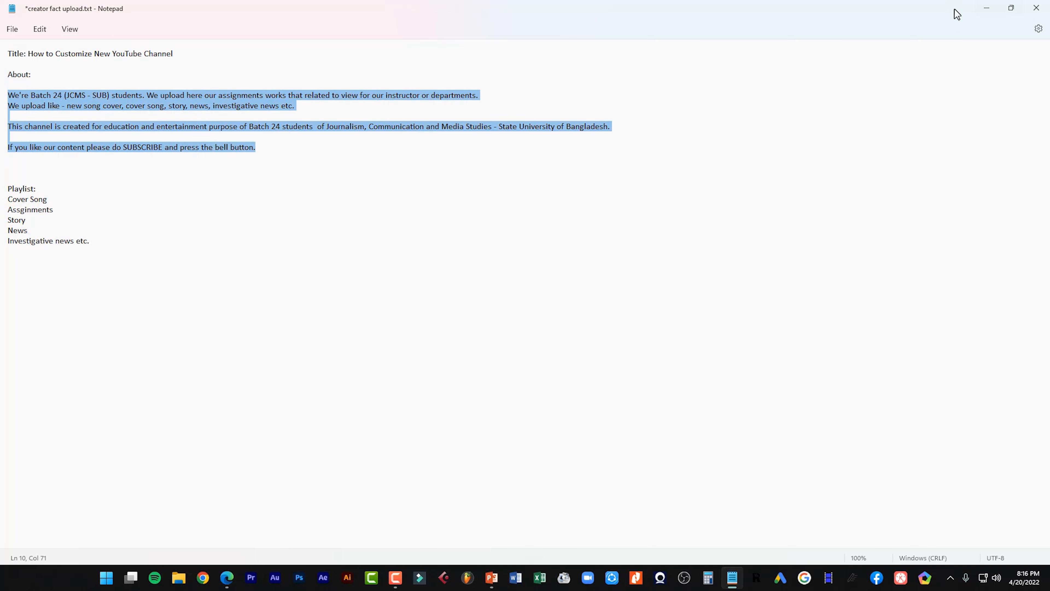
pyautogui.click(986, 8)
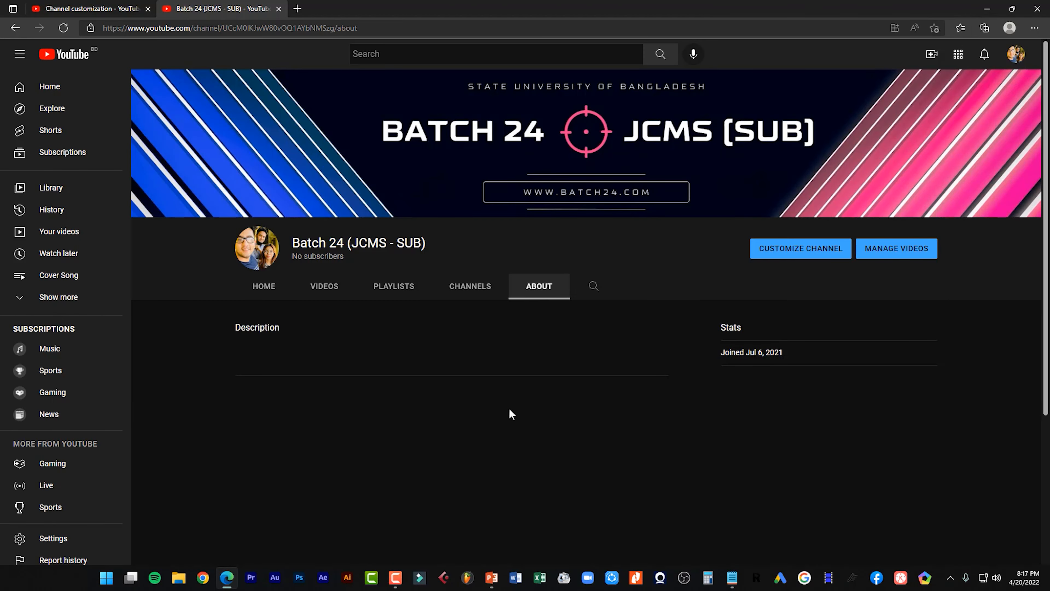
# Return to YouTube Studio and paste the copied About text as the channel description in the basic info.
pyautogui.click(66, 7)
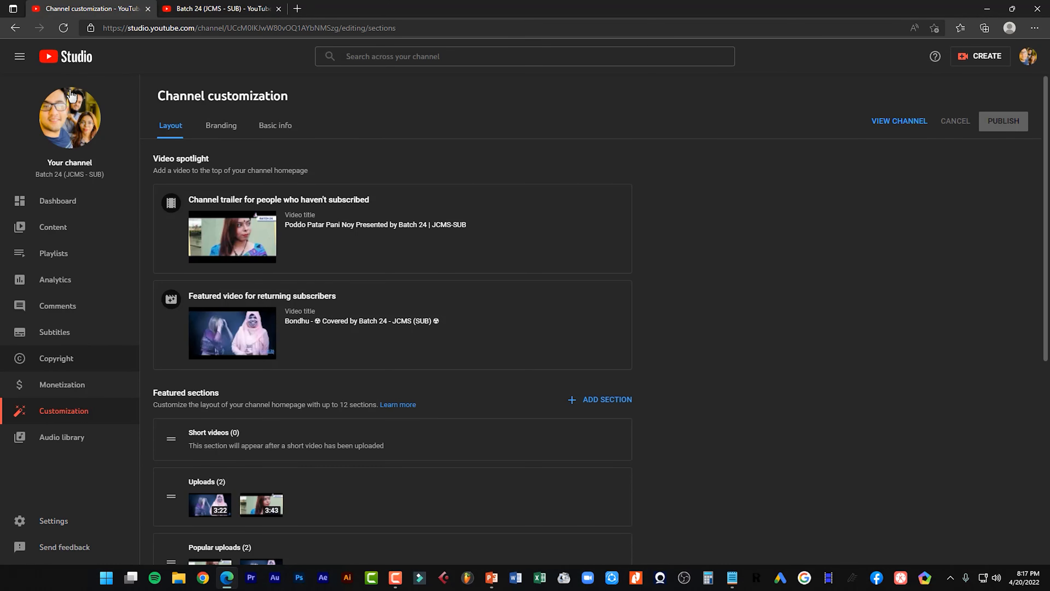
pyautogui.click(94, 409)
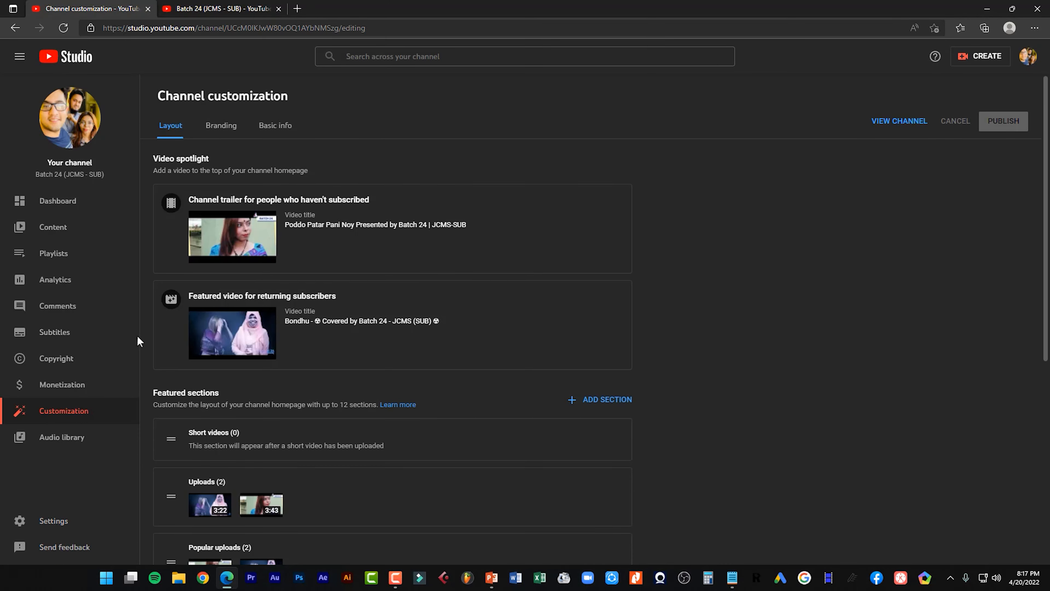
pyautogui.click(275, 129)
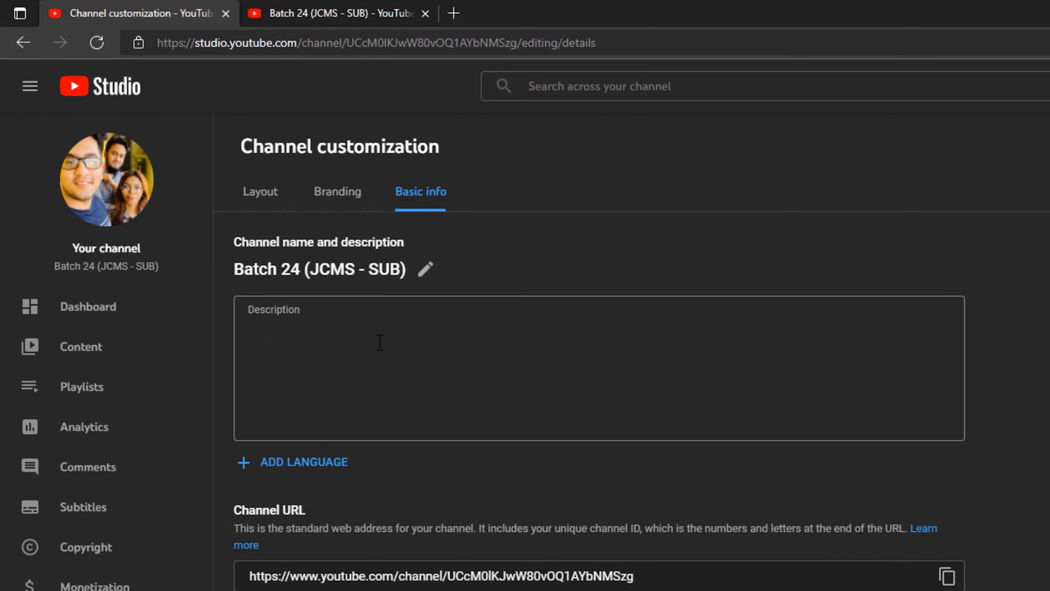
pyautogui.click(379, 342)
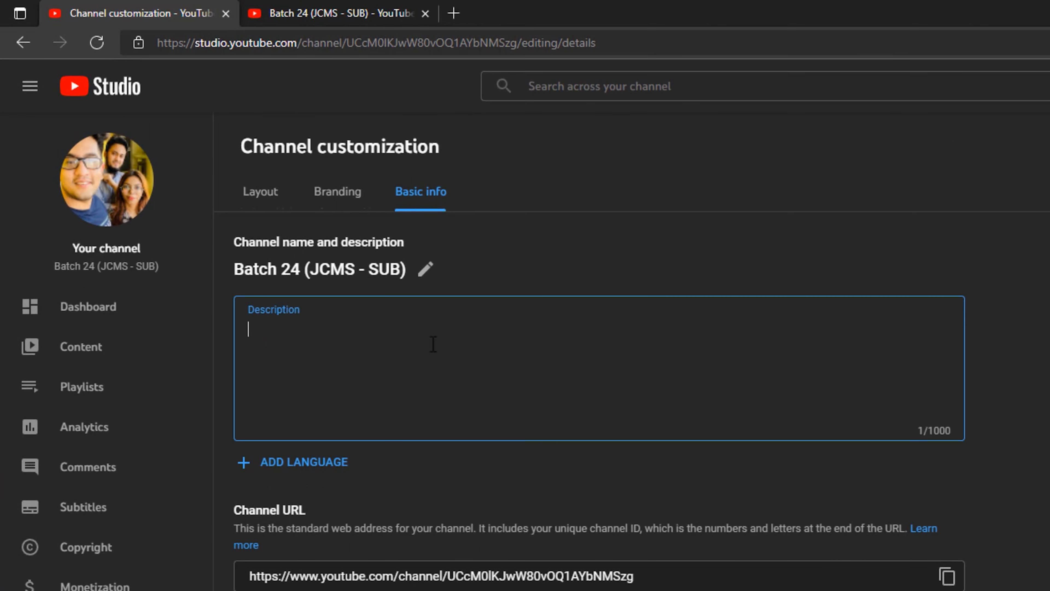
pyautogui.hotkey('ctrl', 'v')
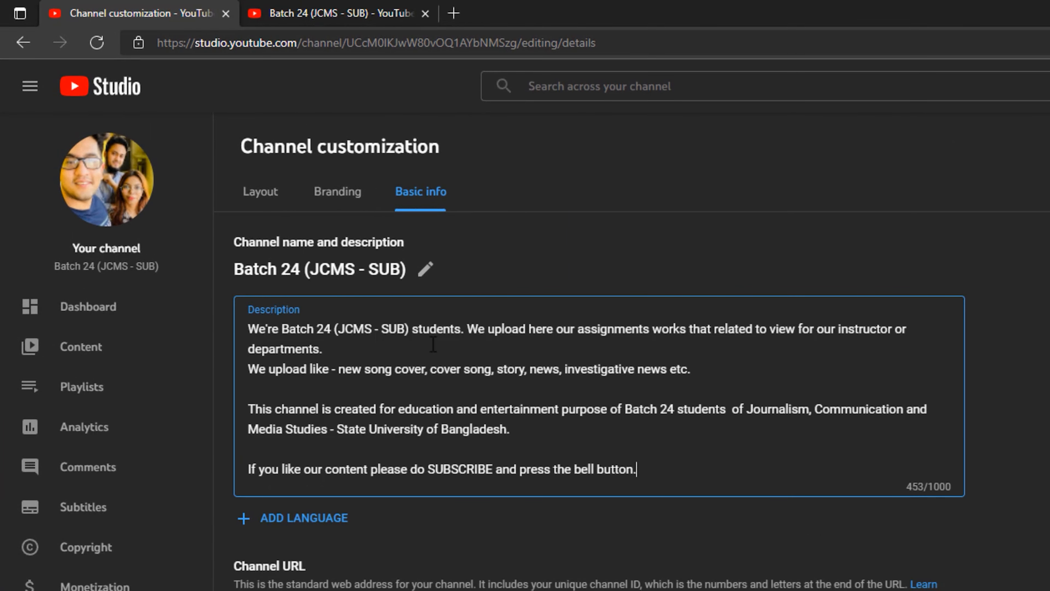
# Extend the description's first paragraph to end with "departments students." and insert a blank line after it.
pyautogui.click(433, 344)
pyautogui.press('BackSpace')
pyautogui.write('students.')
pyautogui.press('Return')
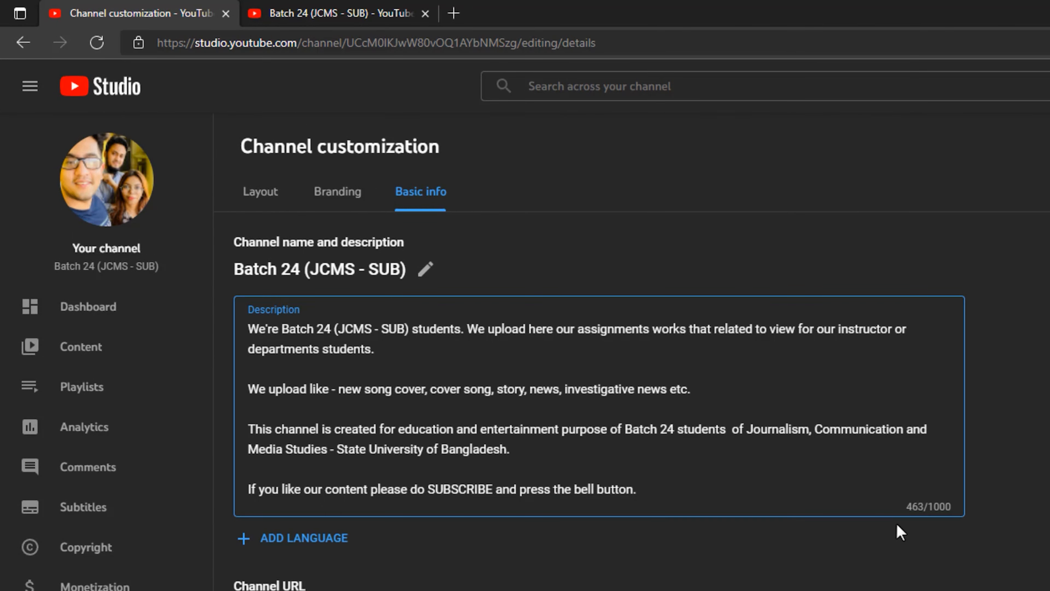
# Publish the new channel description and reload the public channel's About page in the other browser tab.
pyautogui.click(982, 186)
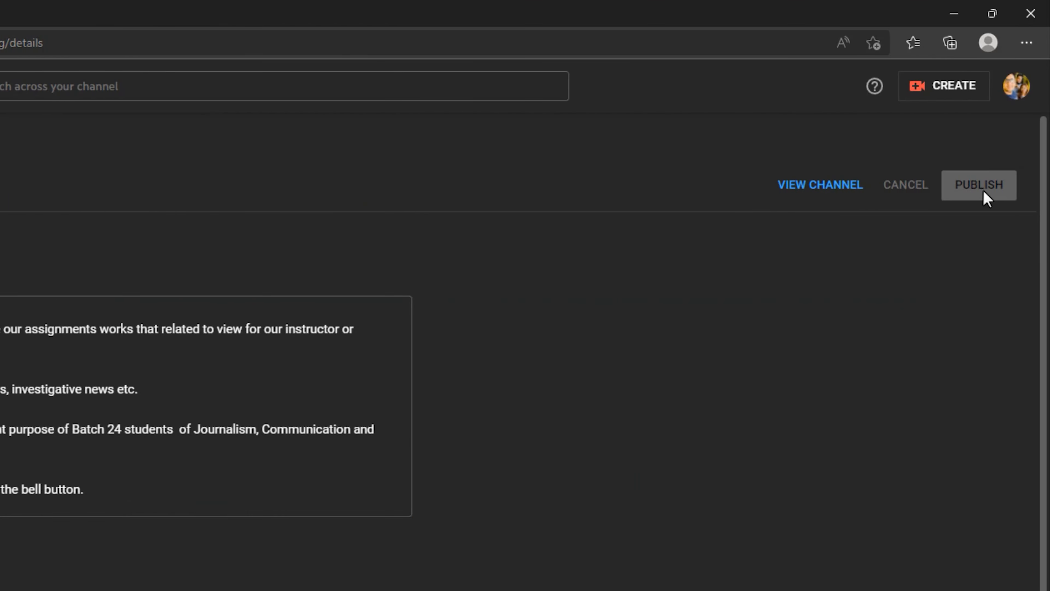
pyautogui.click(192, 5)
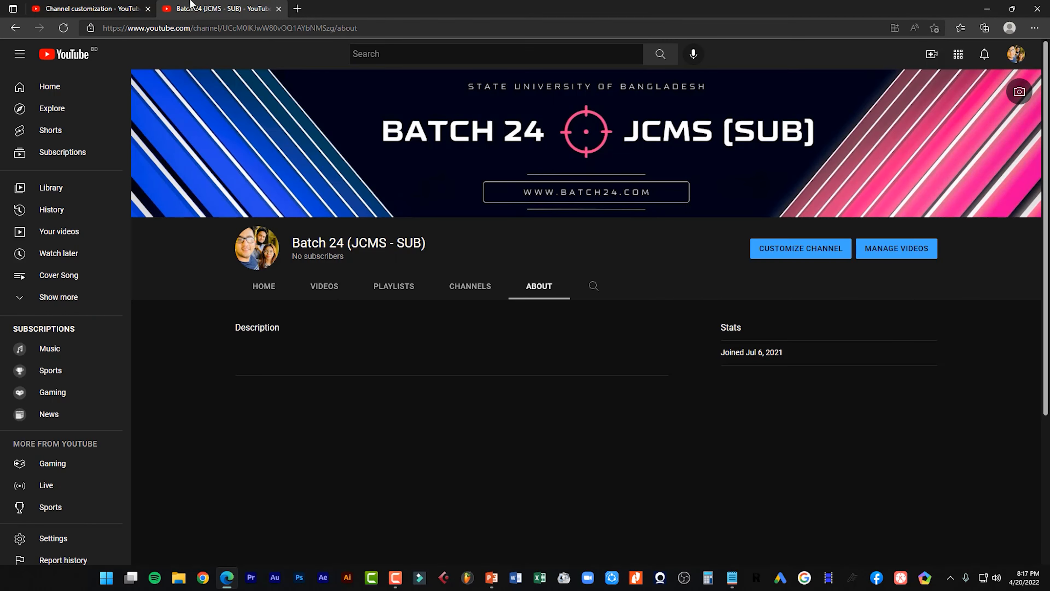
pyautogui.click(60, 31)
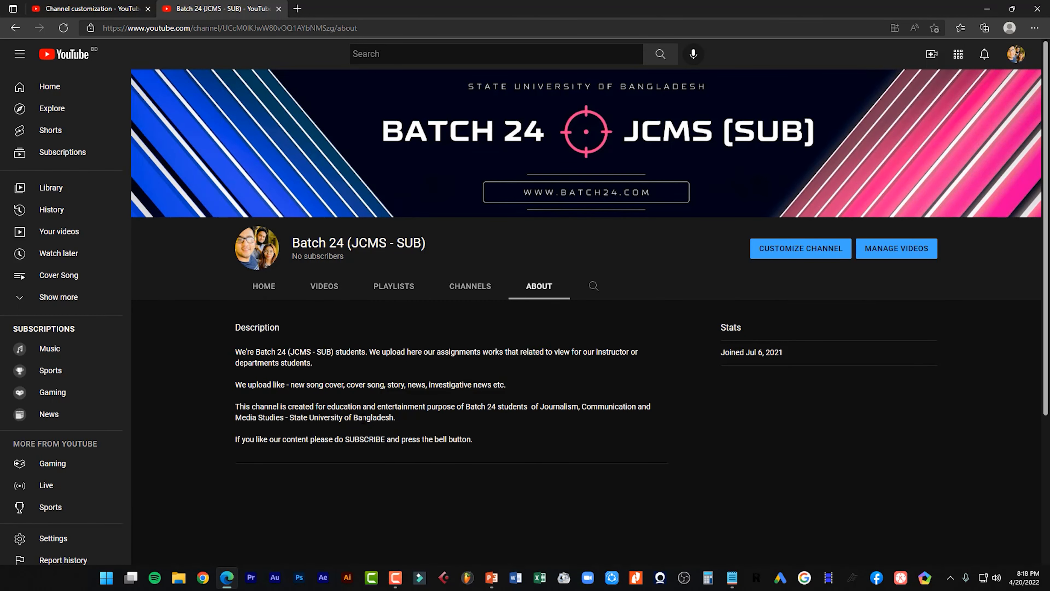
pyautogui.click(491, 577)
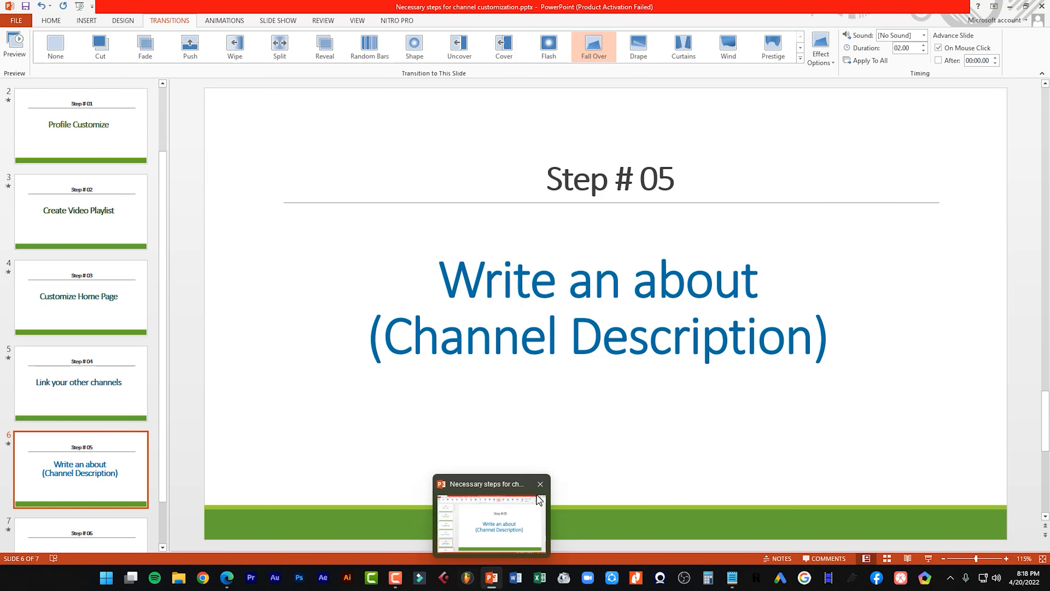
pyautogui.click(919, 558)
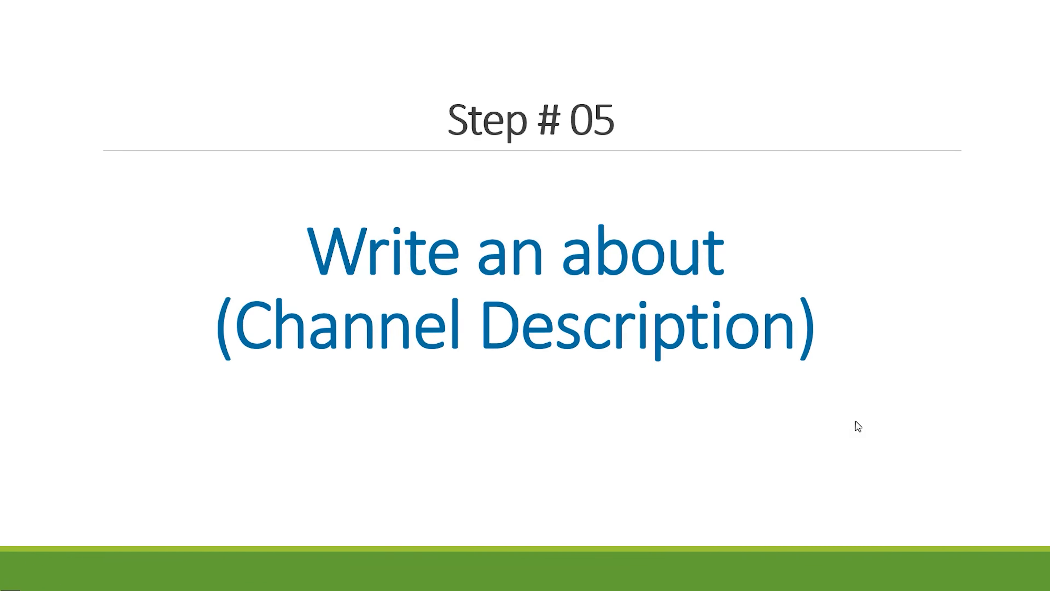
pyautogui.click(855, 420)
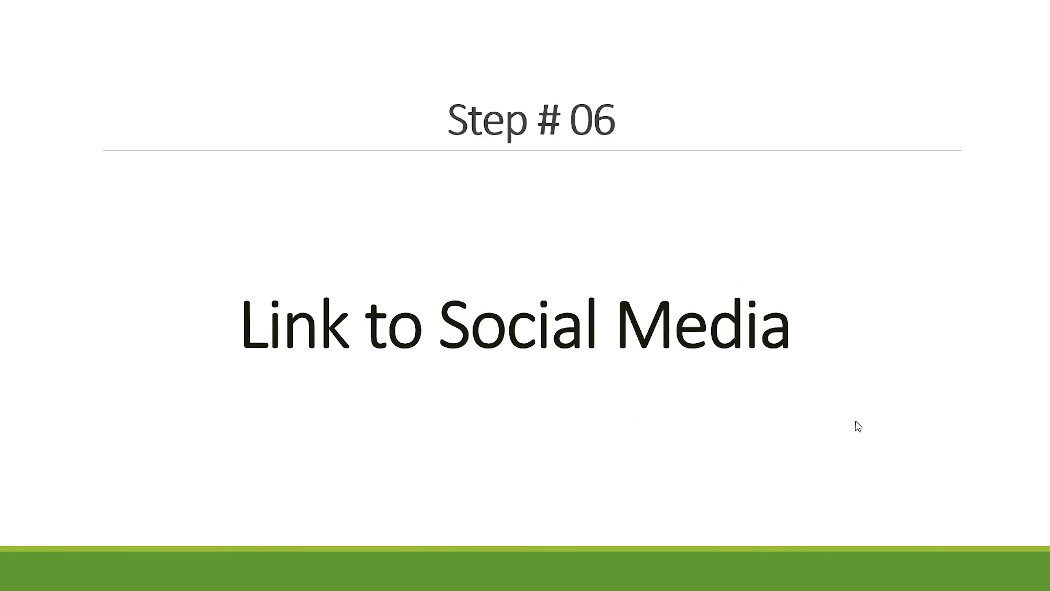
pyautogui.press('Escape')
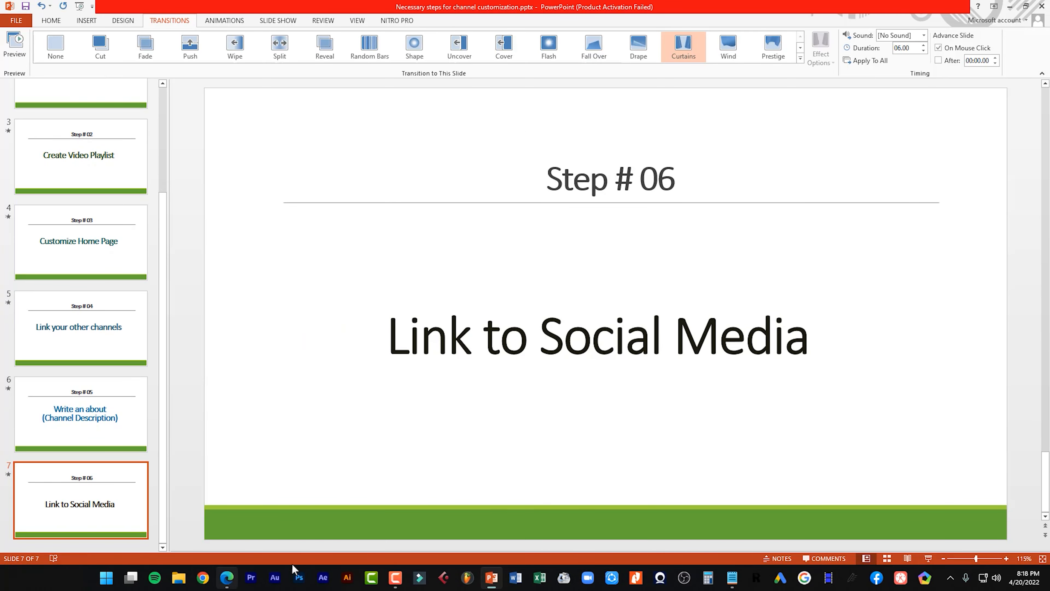
pyautogui.moveTo(227, 577)
pyautogui.click(207, 508)
pyautogui.click(85, 7)
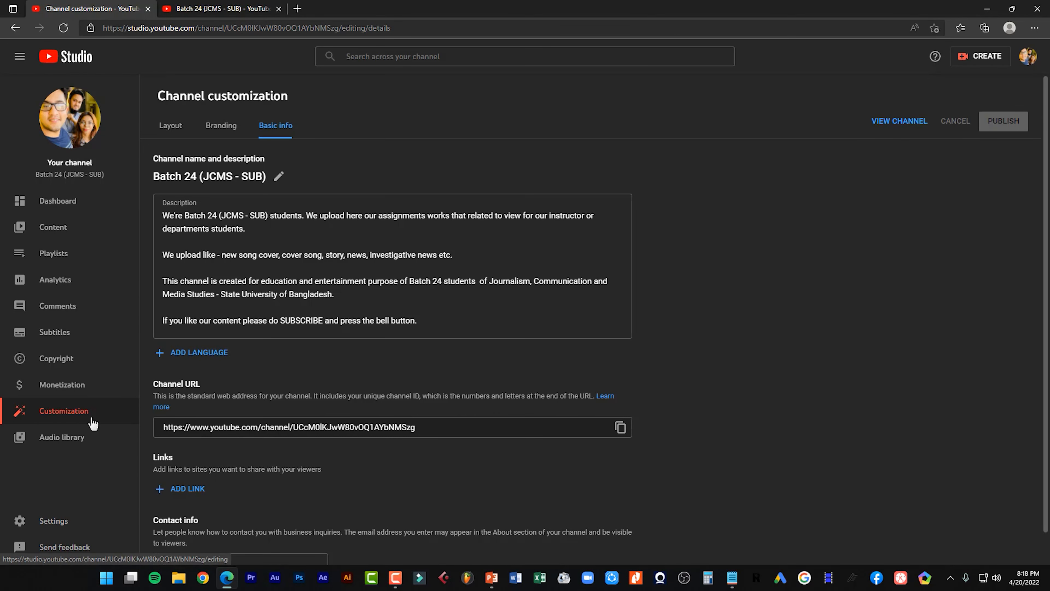
# Add a channel link titled Facebook with the URL facebook.com/srazimofficial.
pyautogui.scroll(-1, 94, 422)
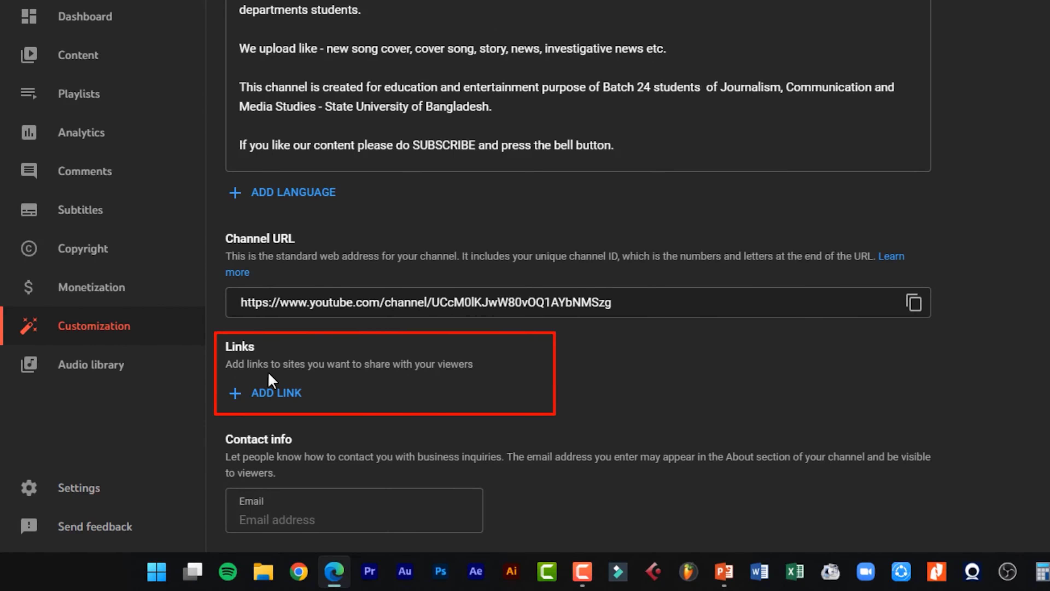
pyautogui.click(294, 398)
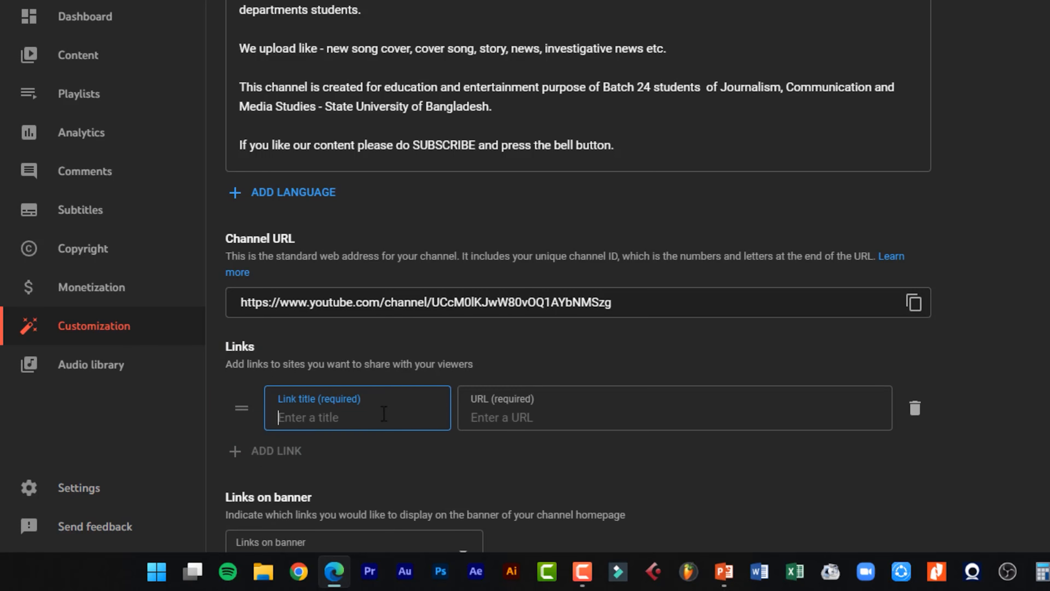
pyautogui.write('Facebook')
pyautogui.press('Tab')
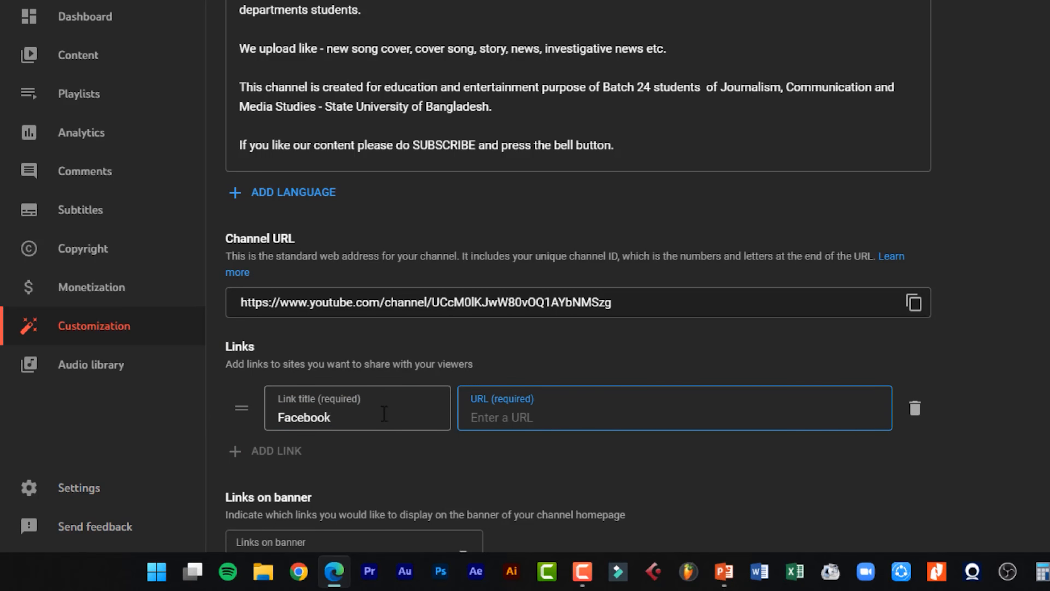
pyautogui.write('facebook.com/srazimpf')
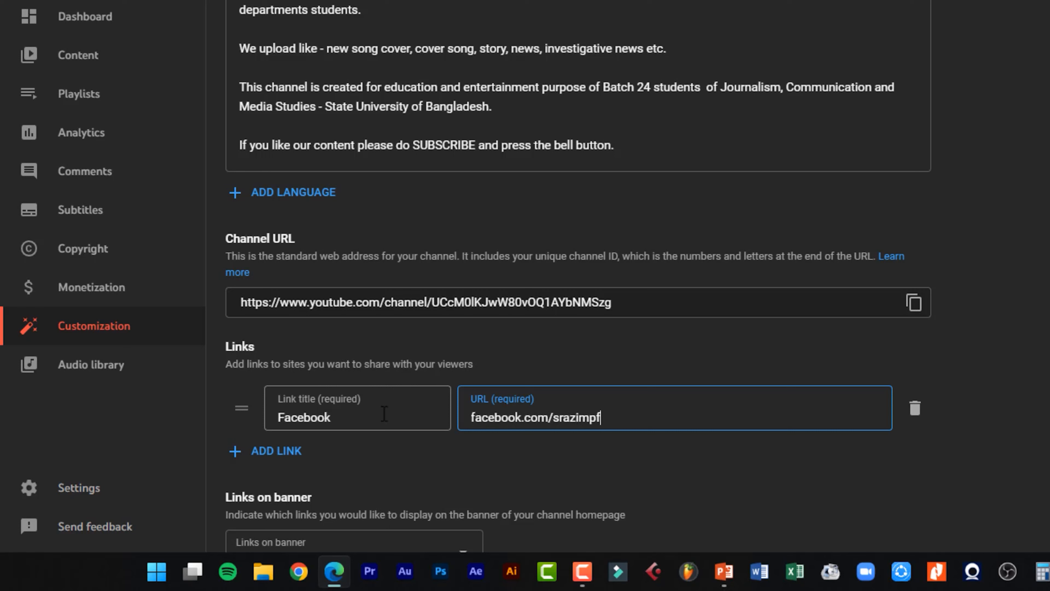
pyautogui.press('BackSpace')
pyautogui.press('BackSpace')
pyautogui.write('official')
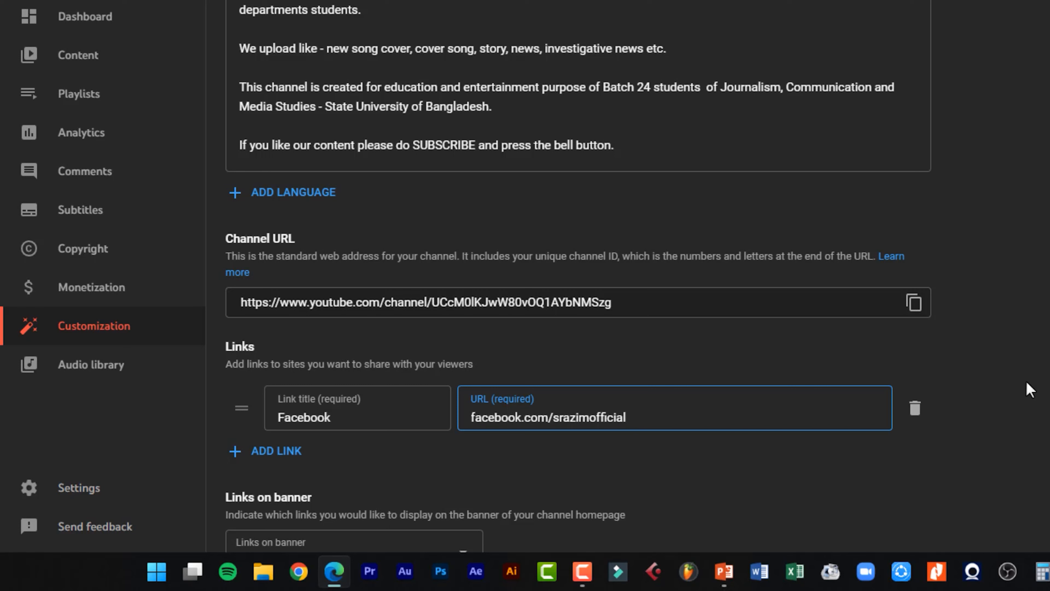
pyautogui.click(472, 418)
pyautogui.write('ht')
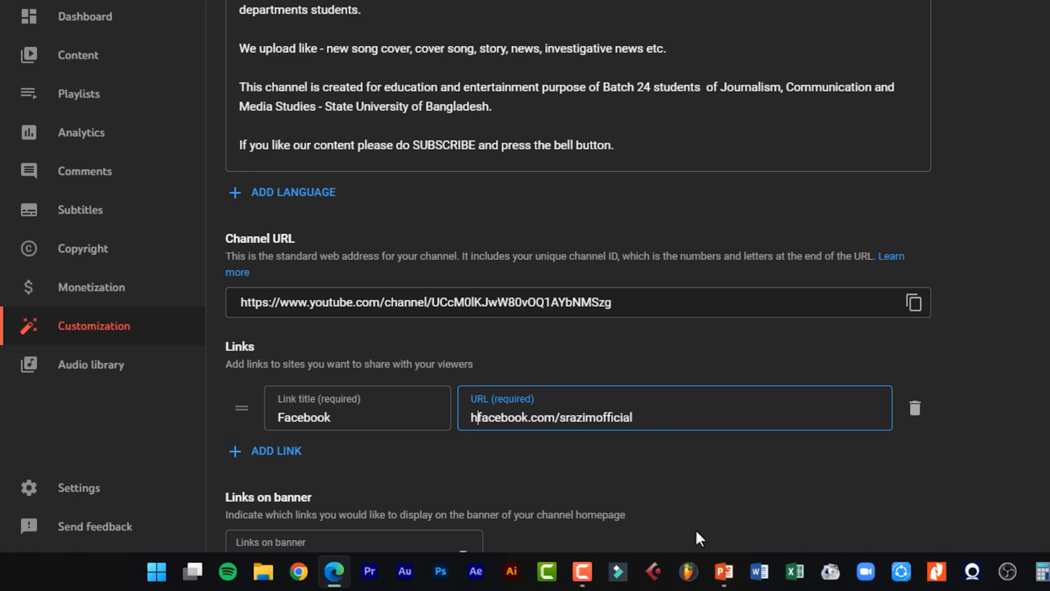
pyautogui.write('tp')
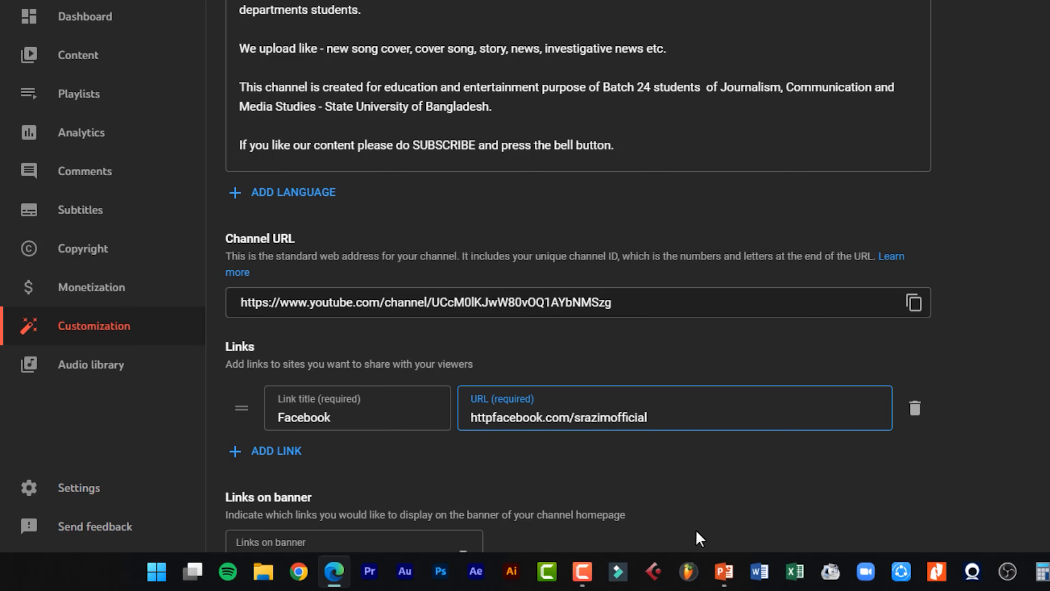
pyautogui.write('s:/')
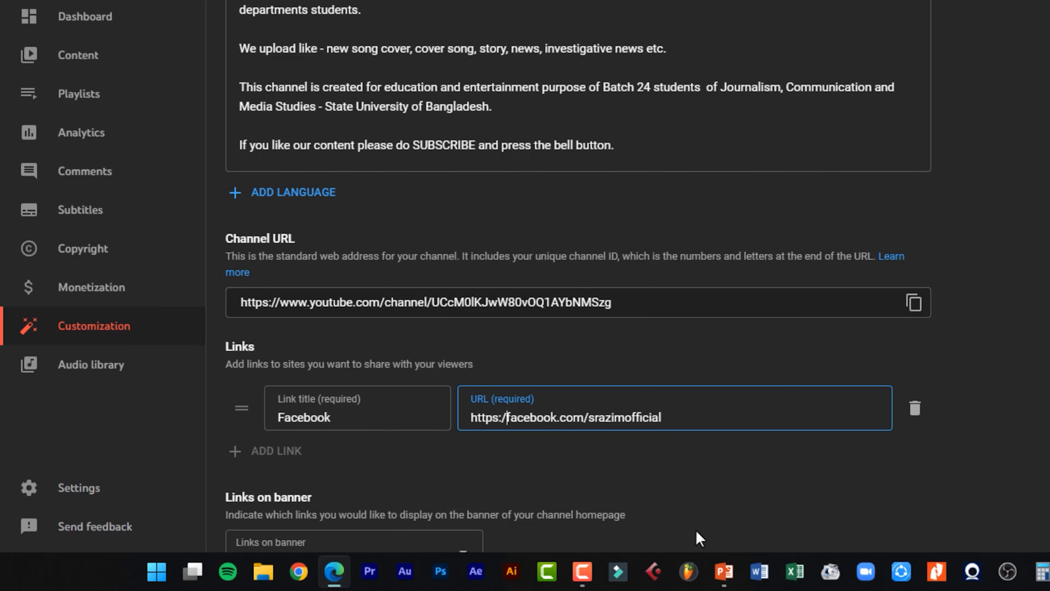
pyautogui.write('/')
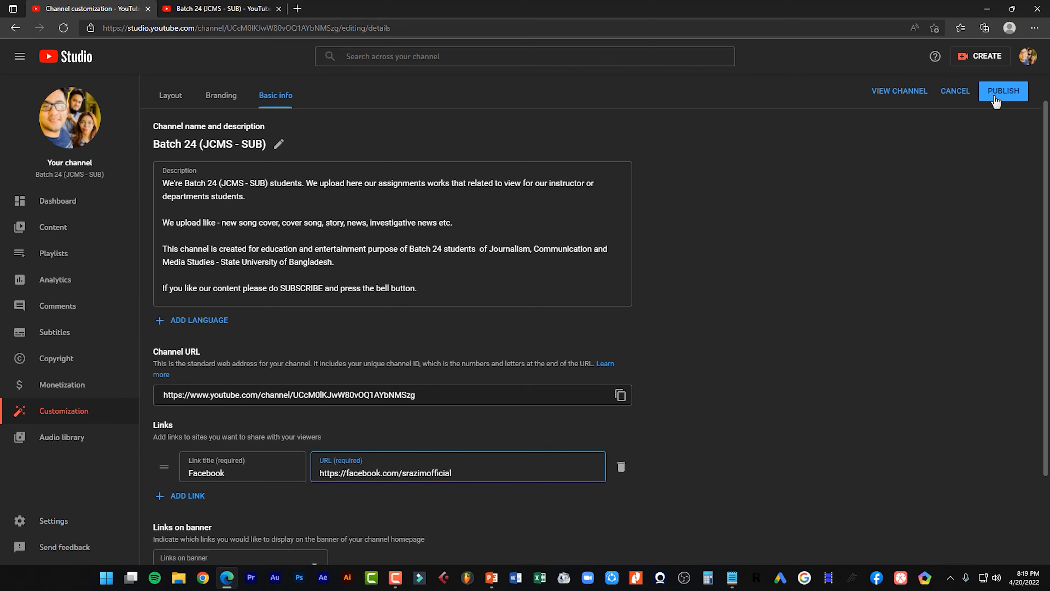
# Publish the new Facebook link and reload the public channel's About page in the other browser tab.
pyautogui.click(995, 101)
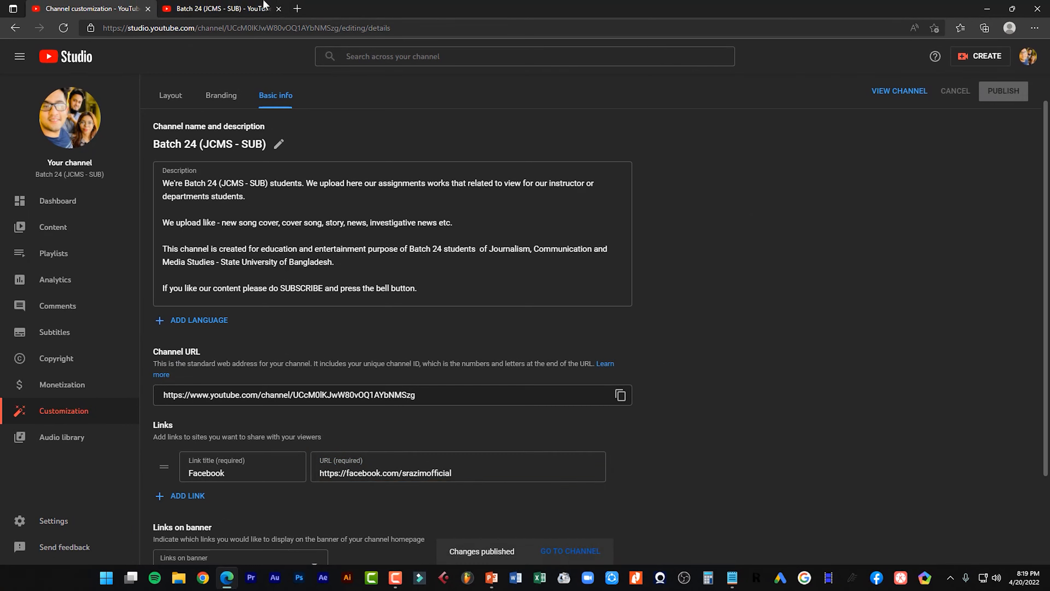
pyautogui.click(265, 4)
pyautogui.click(66, 27)
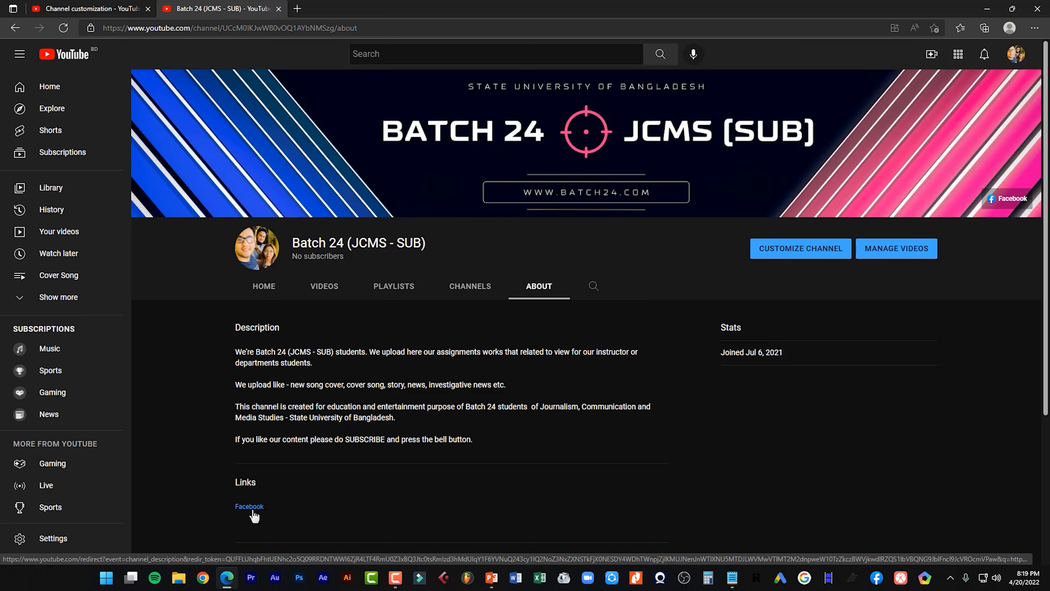
# Test the Facebook links in the About section and on the channel banner, closing each opened page.
pyautogui.click(250, 506)
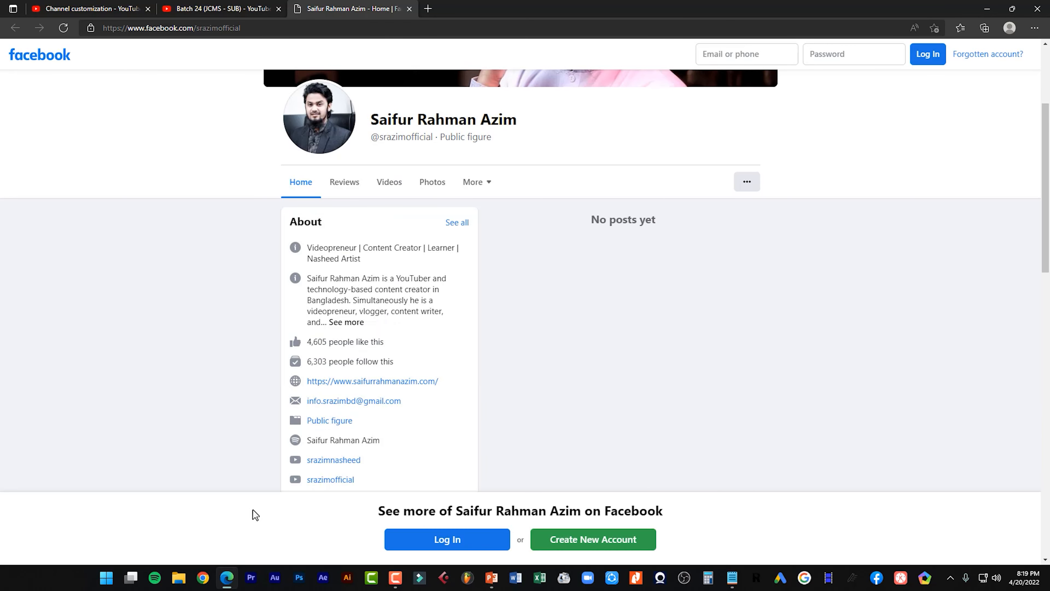
pyautogui.hotkey('ctrl', 'w')
pyautogui.click(998, 198)
pyautogui.click(409, 9)
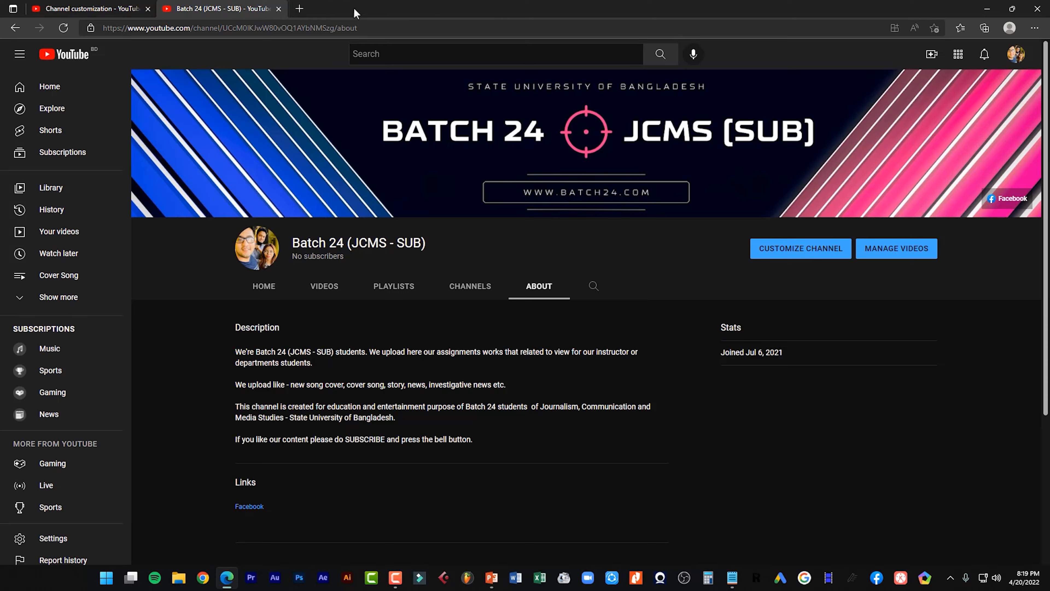
pyautogui.click(129, 7)
pyautogui.scroll(-2, 161, 128)
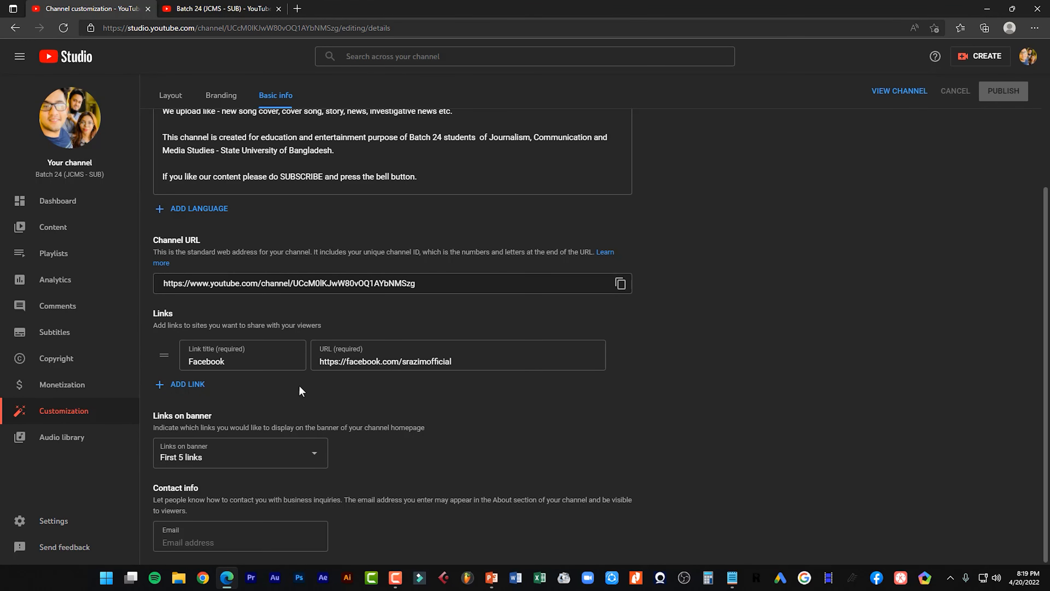
pyautogui.scroll(3, 301, 391)
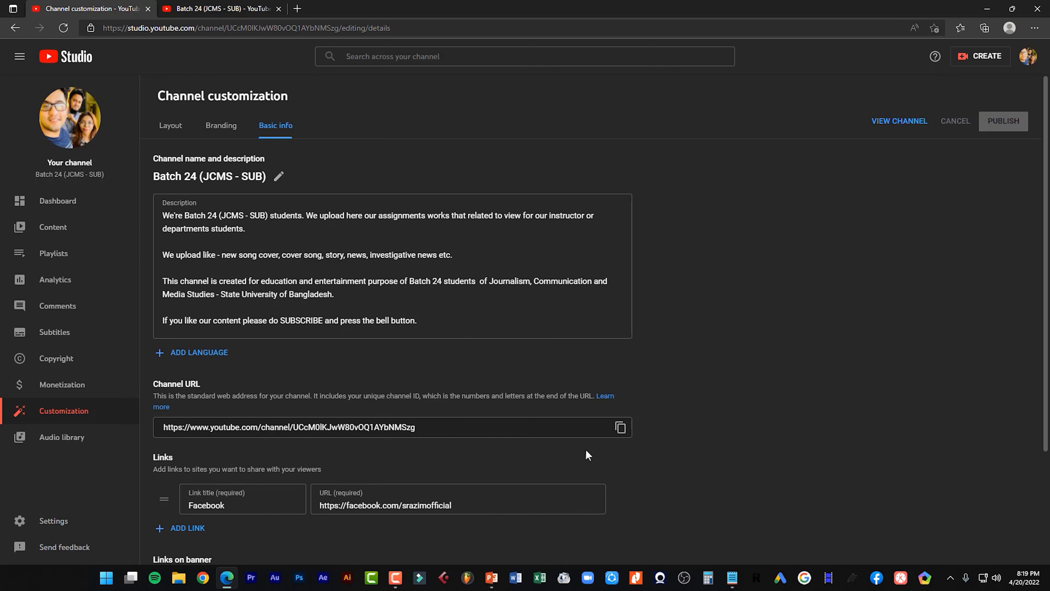
# Switch to PowerPoint and close the channel customization presentation, saving its changes.
pyautogui.click(491, 577)
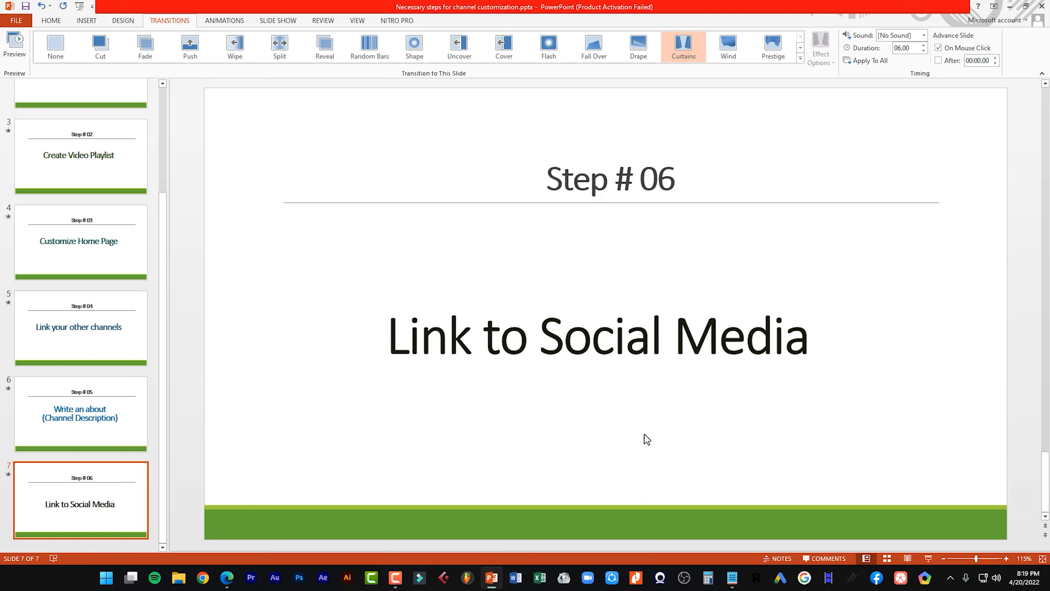
pyautogui.click(1042, 6)
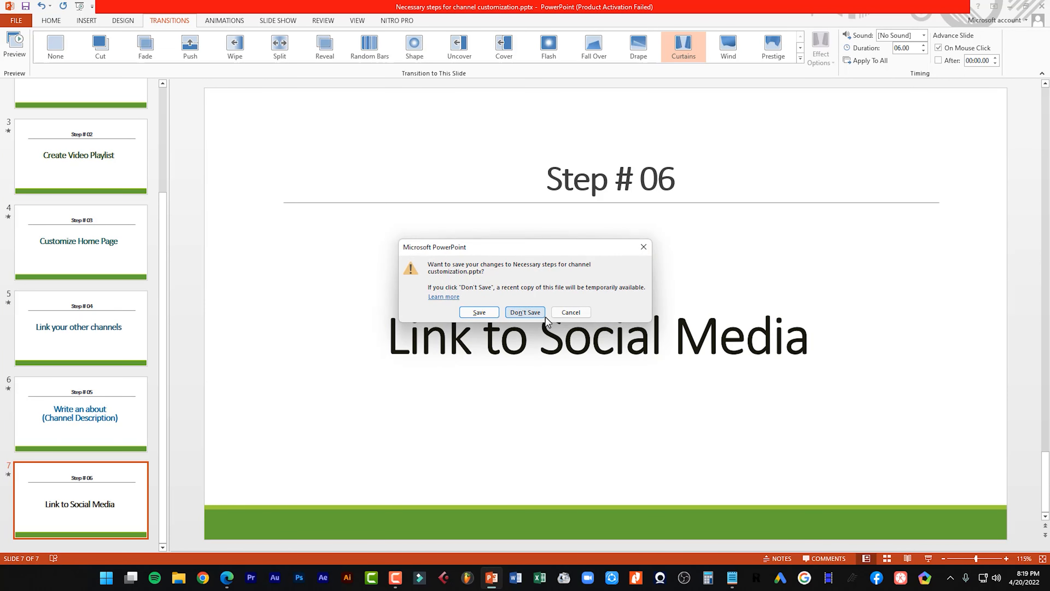
pyautogui.click(480, 313)
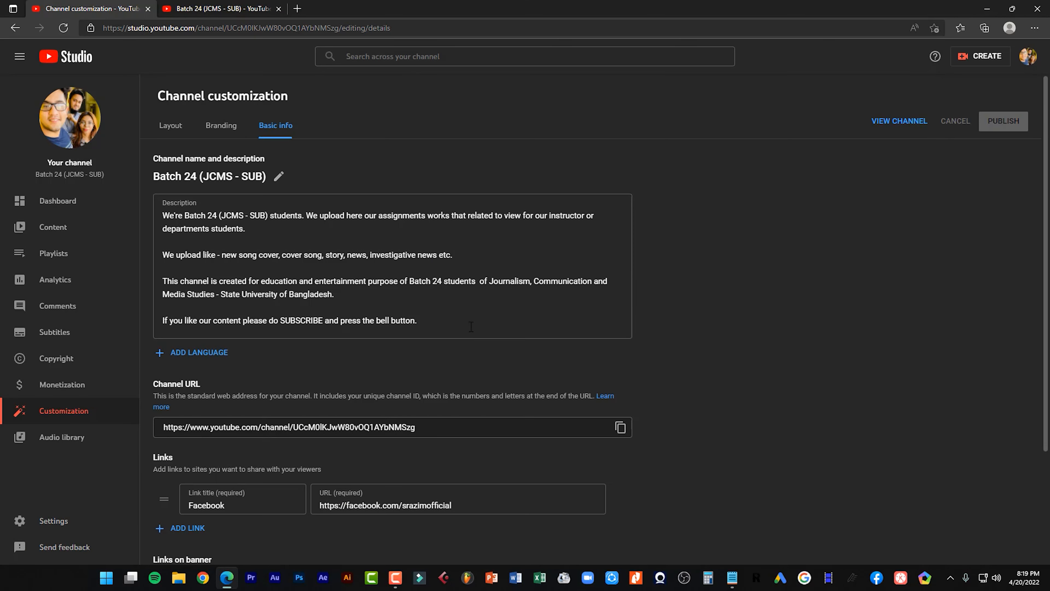
pyautogui.click(66, 529)
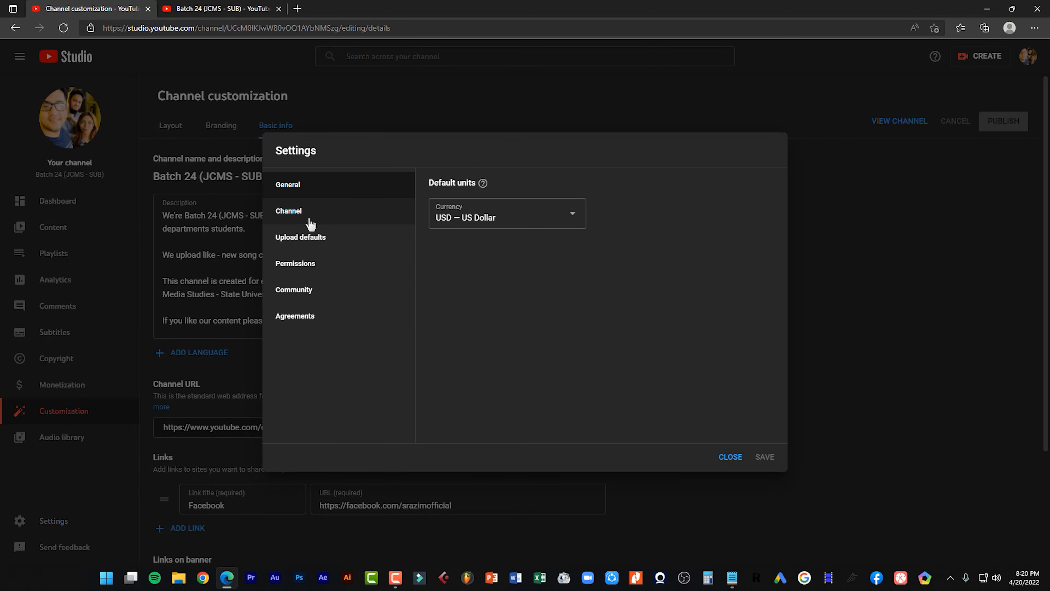
pyautogui.click(310, 225)
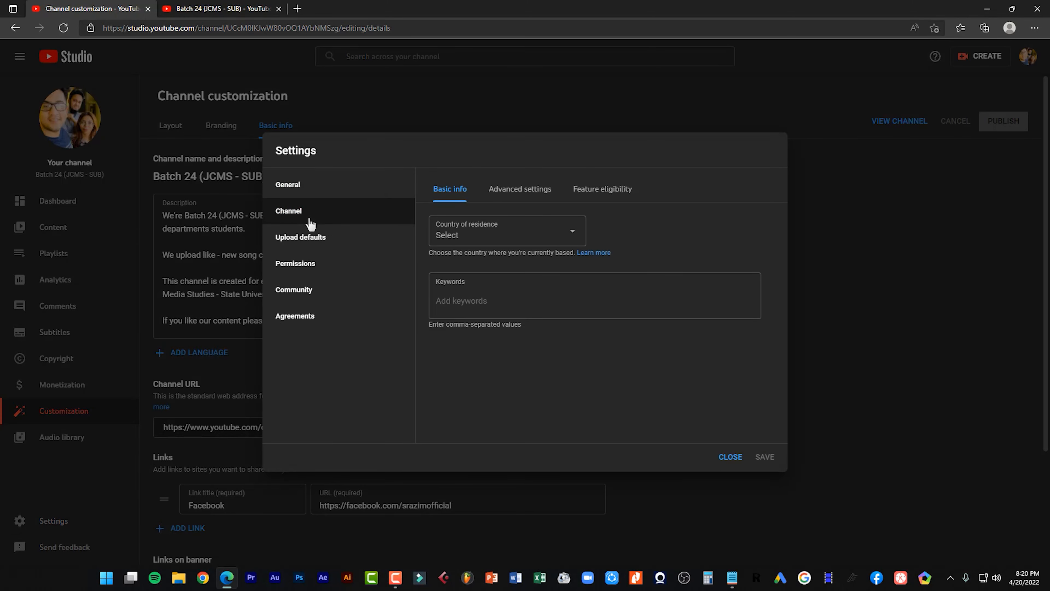
pyautogui.click(522, 242)
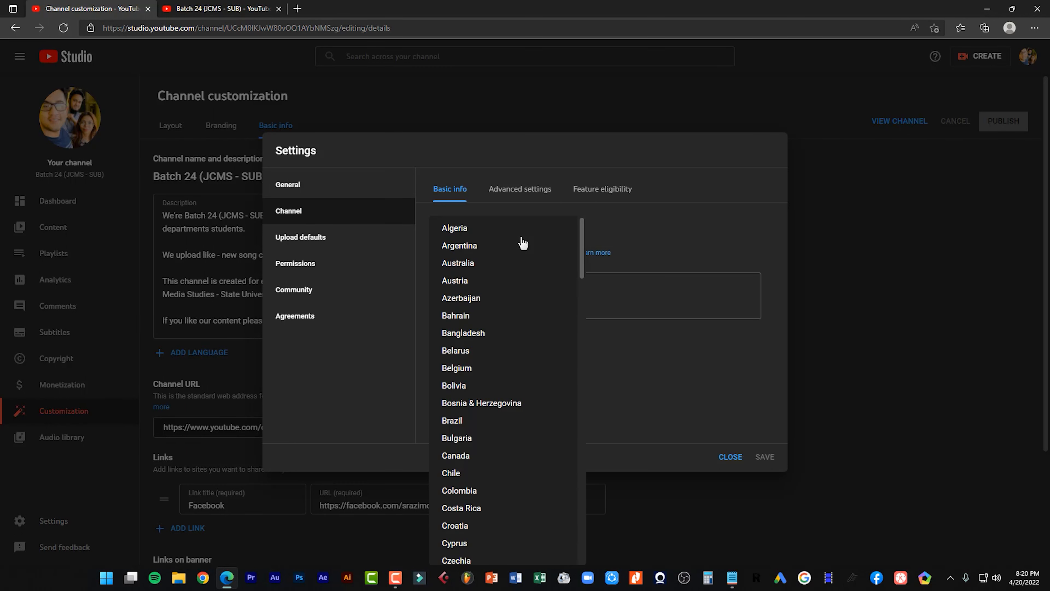
pyautogui.click(455, 455)
# Enter "Batch 24 (JCMS - SUB)" as a channel keyword.
pyautogui.click(553, 308)
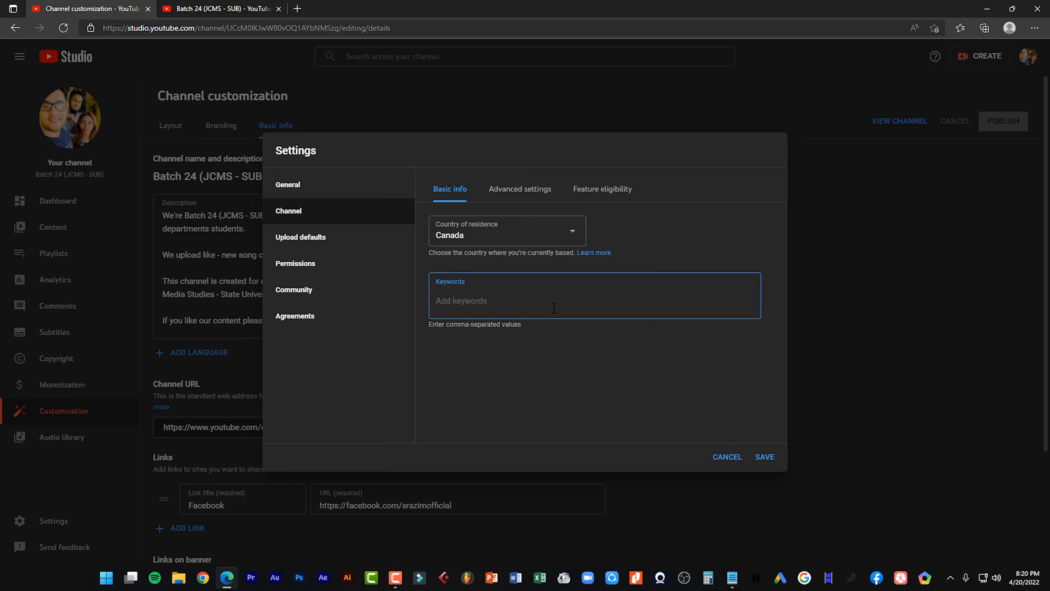
pyautogui.write('Batch 24 (JCMS - SUB)')
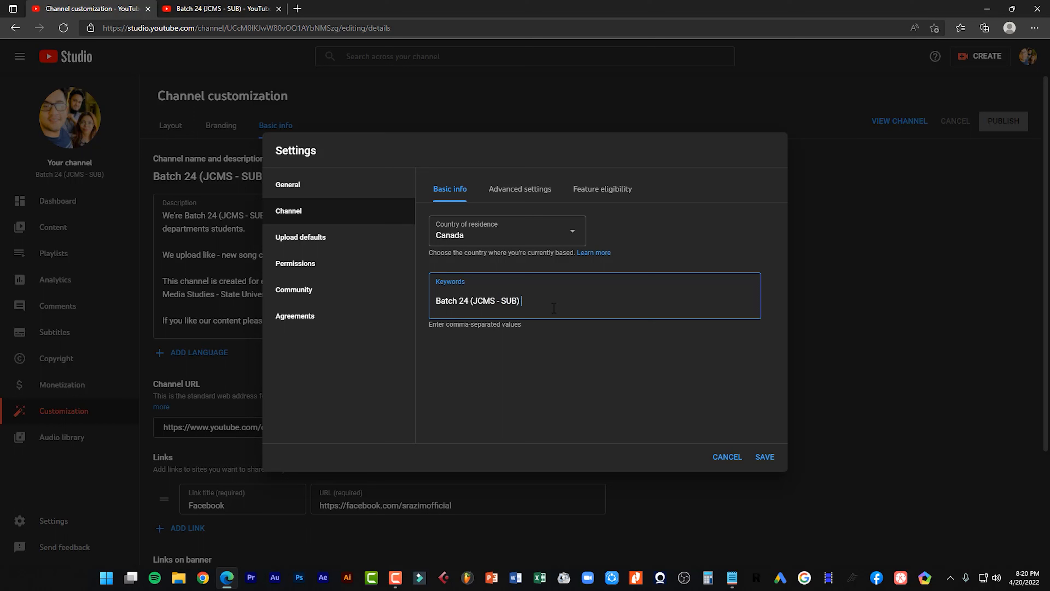